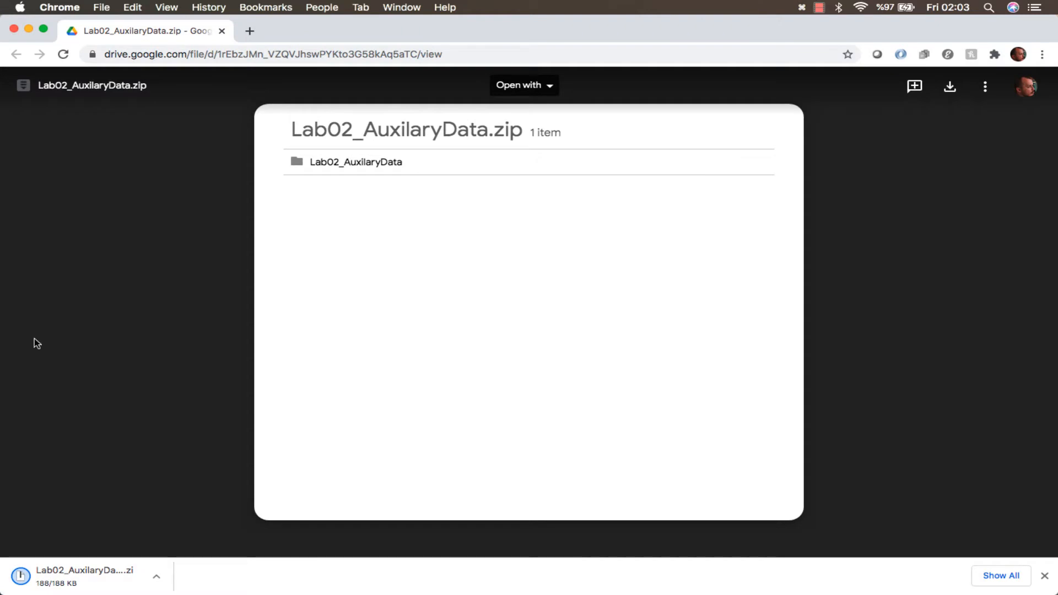
# - Show the downloaded Lab02_AuxilaryData.zip in Finder and extract the archive
pyautogui.click(156, 576)
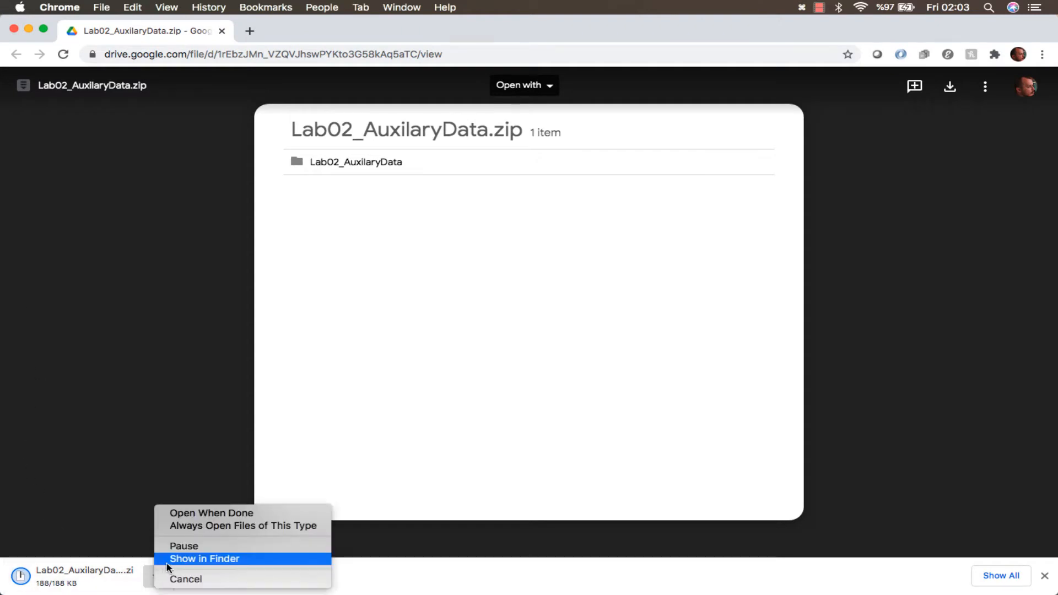
pyautogui.click(175, 560)
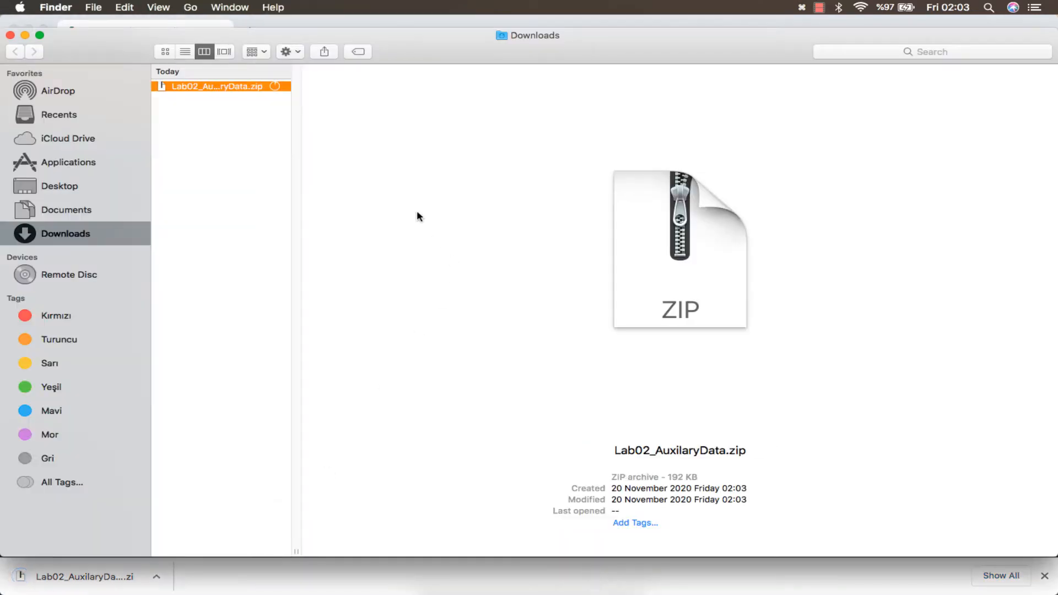
pyautogui.moveTo(296, 552); pyautogui.dragTo(342, 552)
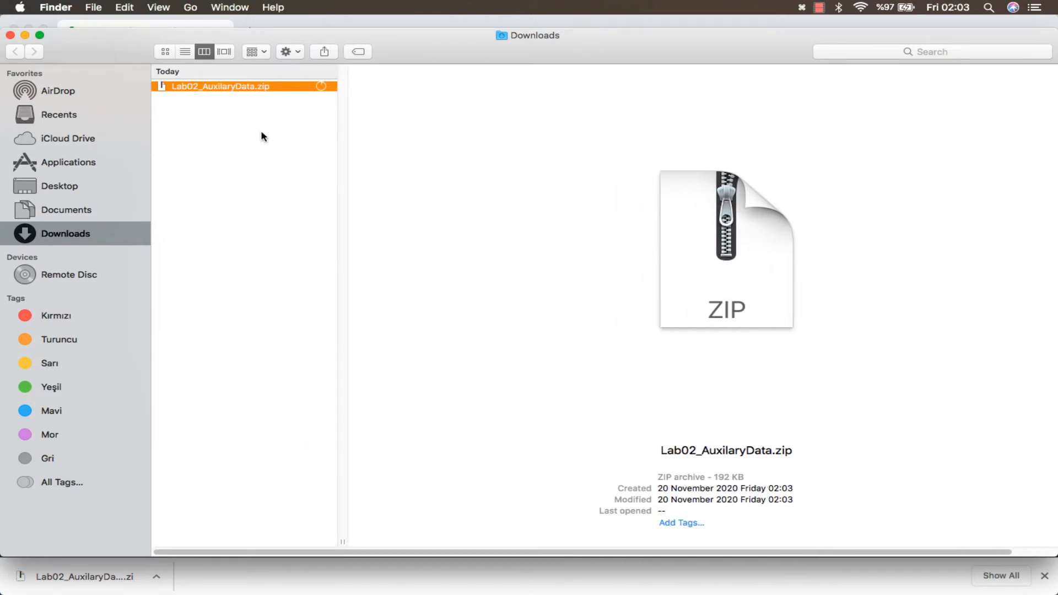
pyautogui.doubleClick(255, 86)
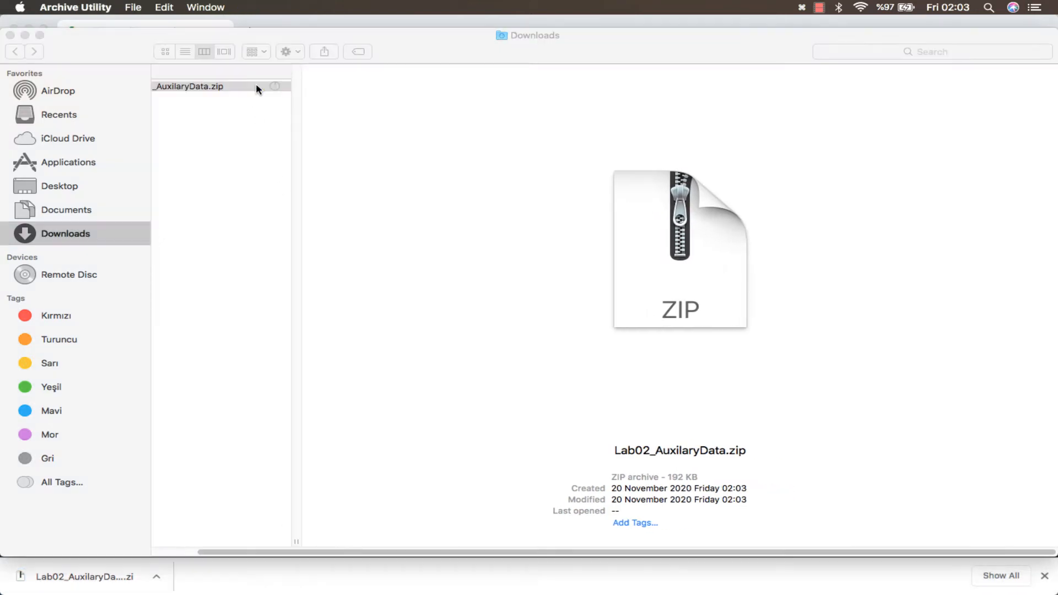
pyautogui.click(263, 138)
# - Move the extracted Lab02_AuxilaryData folder to the Desktop, and close the Downloads window and the browser page
pyautogui.click(236, 113)
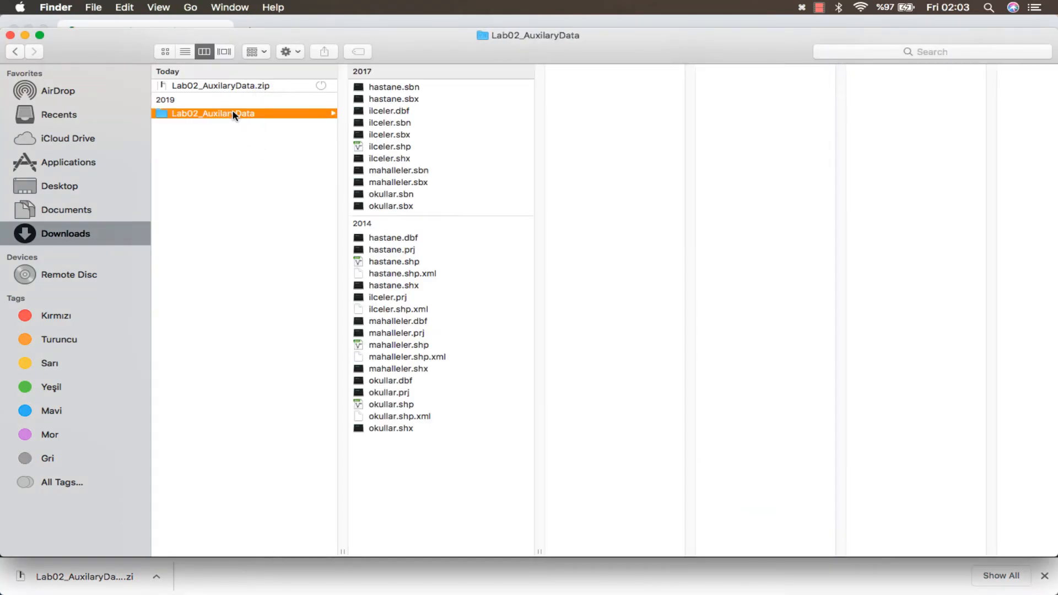
pyautogui.rightClick(232, 114)
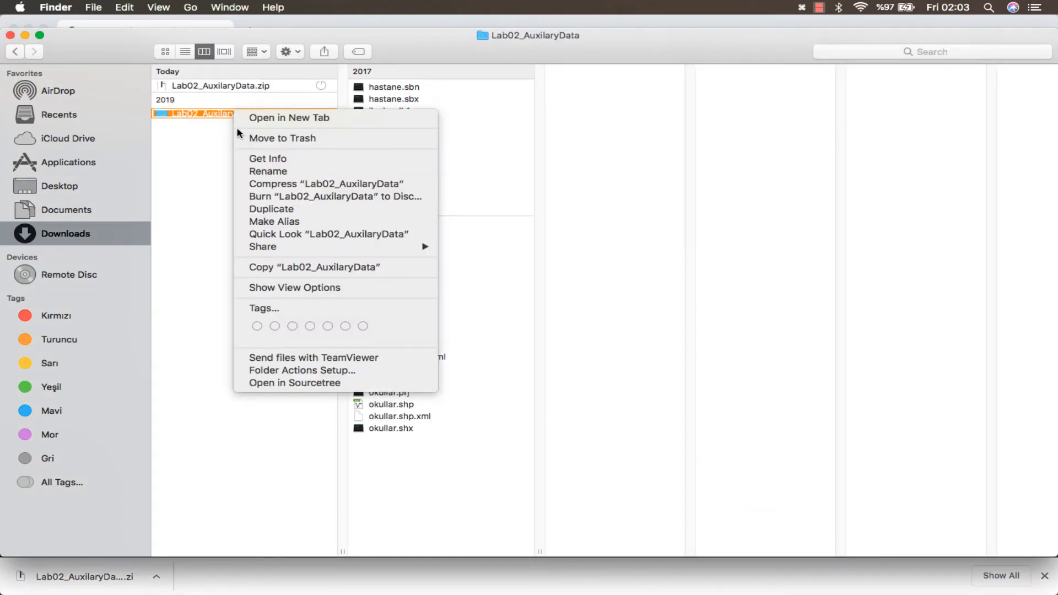
pyautogui.click(197, 134)
pyautogui.moveTo(197, 114); pyautogui.dragTo(77, 188)
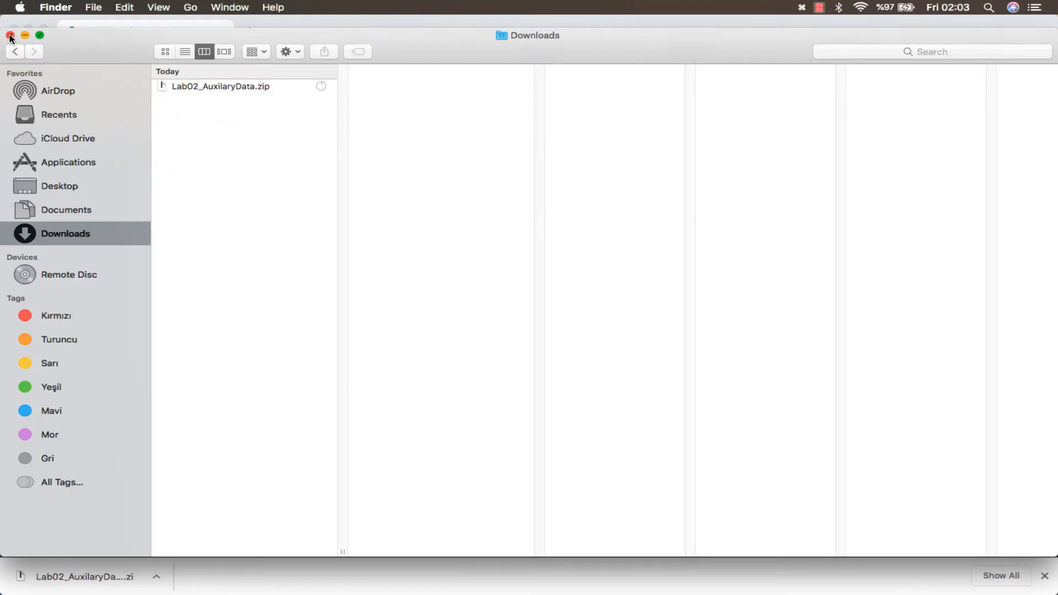
pyautogui.click(11, 35)
pyautogui.click(220, 31)
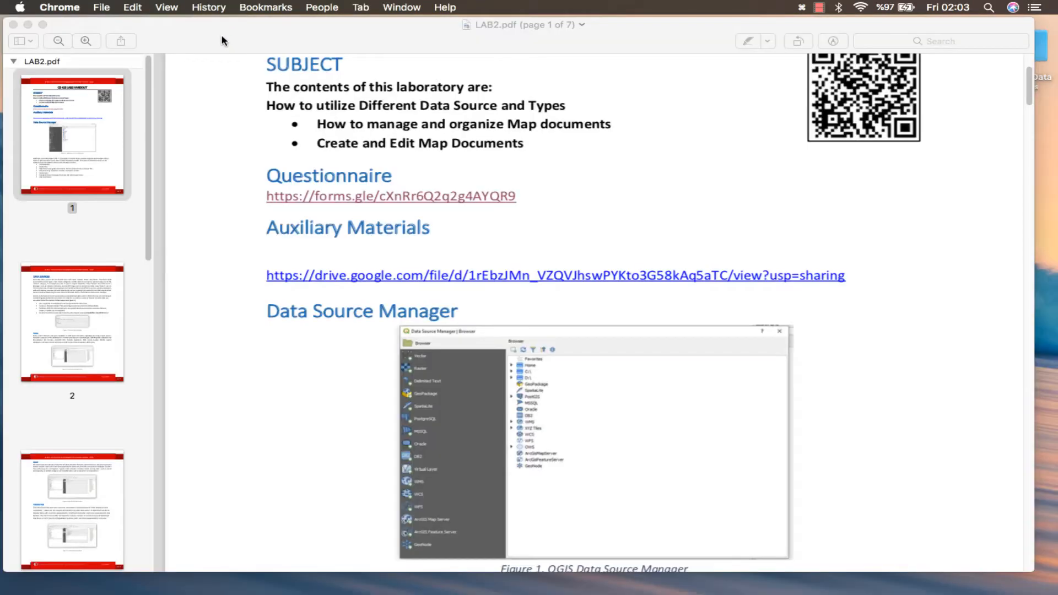
# - Read the Data Source Manager section on page 1 of LAB2.pdf
pyautogui.click(238, 88)
pyautogui.scroll(-2, 277, 190)
pyautogui.scroll(-5, 277, 190)
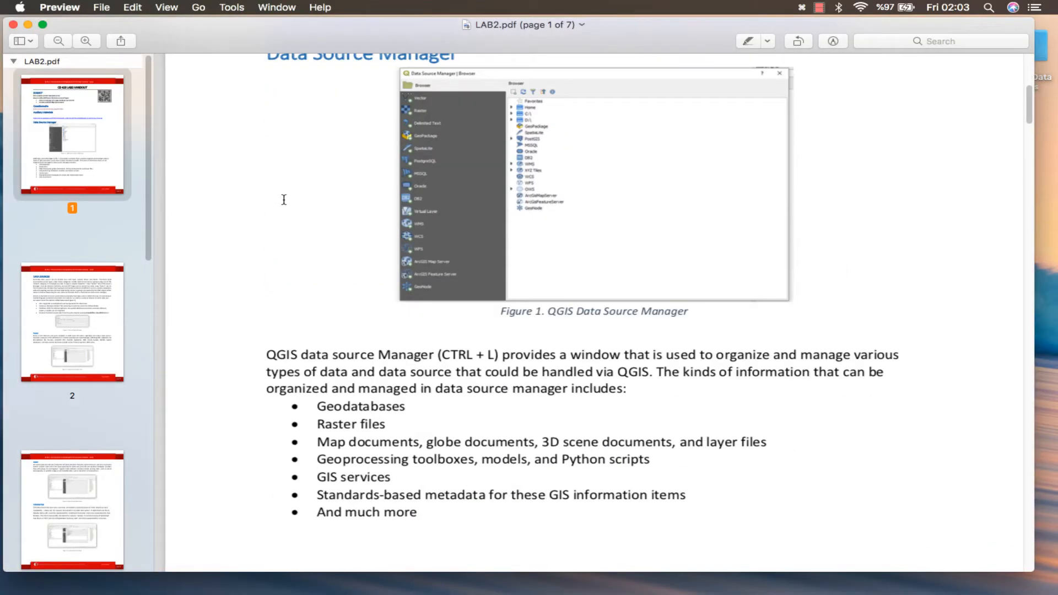
pyautogui.scroll(1, 402, 275)
pyautogui.scroll(2, 403, 276)
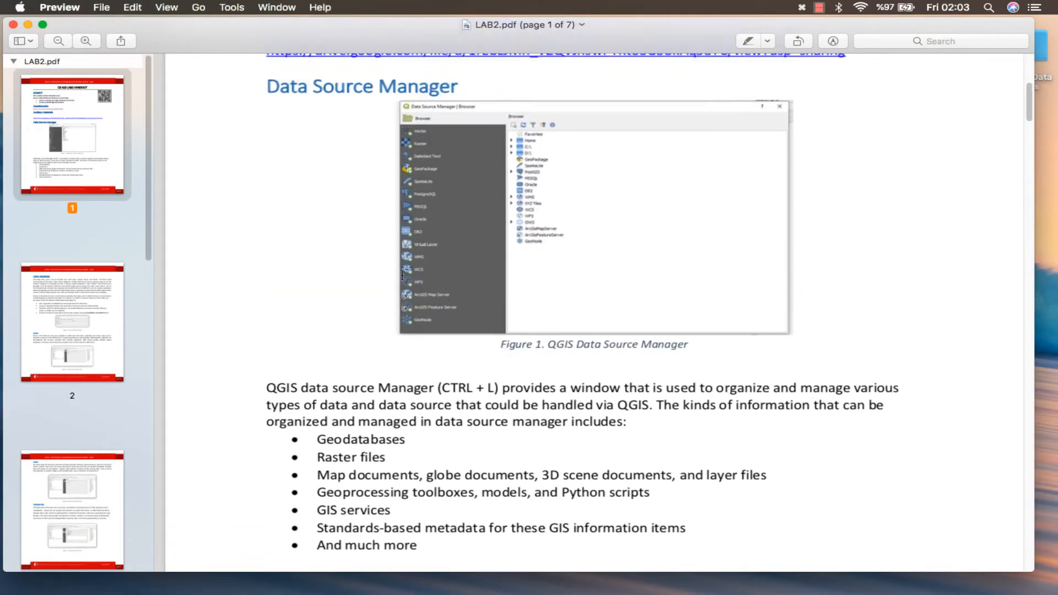
pyautogui.moveTo(268, 86); pyautogui.dragTo(455, 86)
pyautogui.click(486, 92)
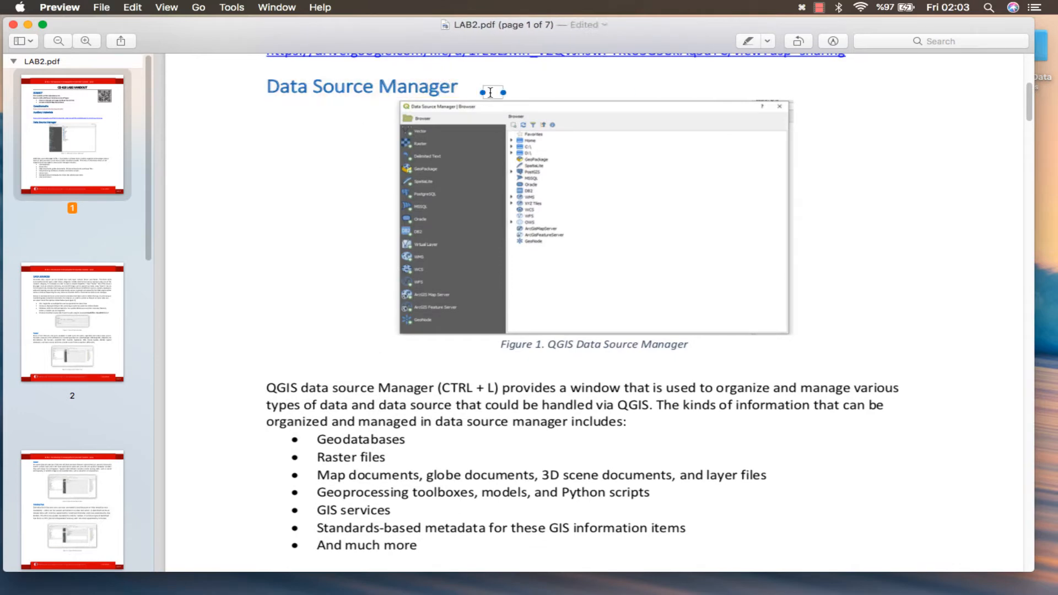
# - Launch QGIS, put the PDF window away and create a new empty project
pyautogui.press('super+space')
pyautogui.write('q')
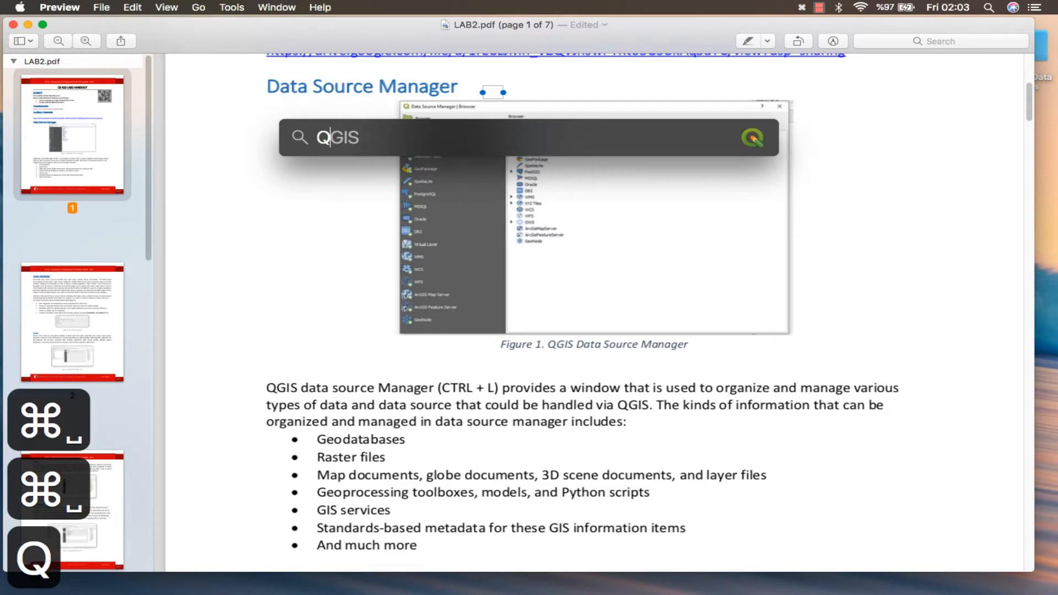
pyautogui.press('Return')
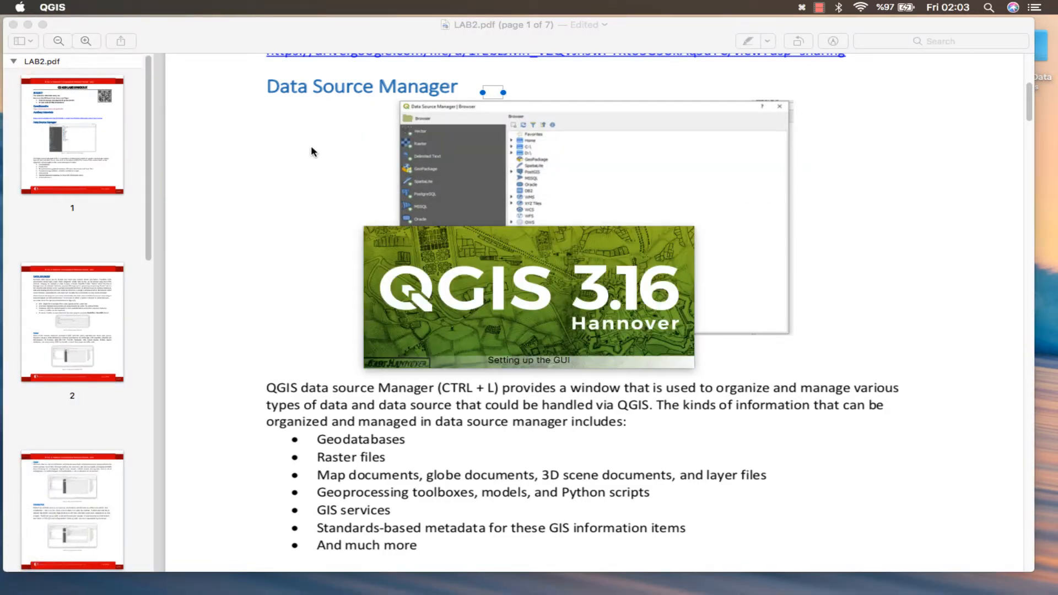
pyautogui.click(27, 25)
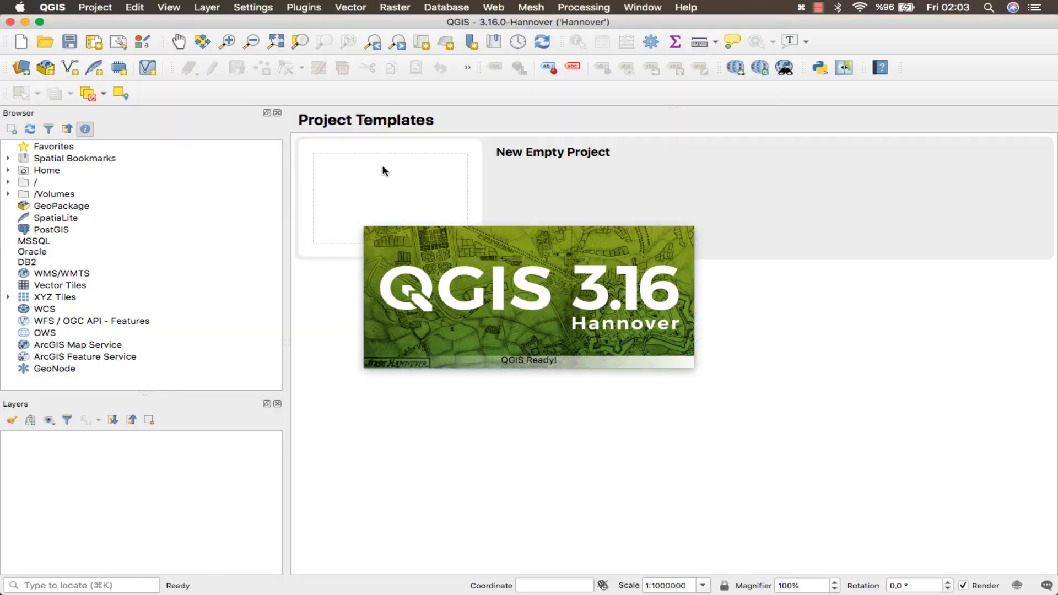
pyautogui.doubleClick(403, 200)
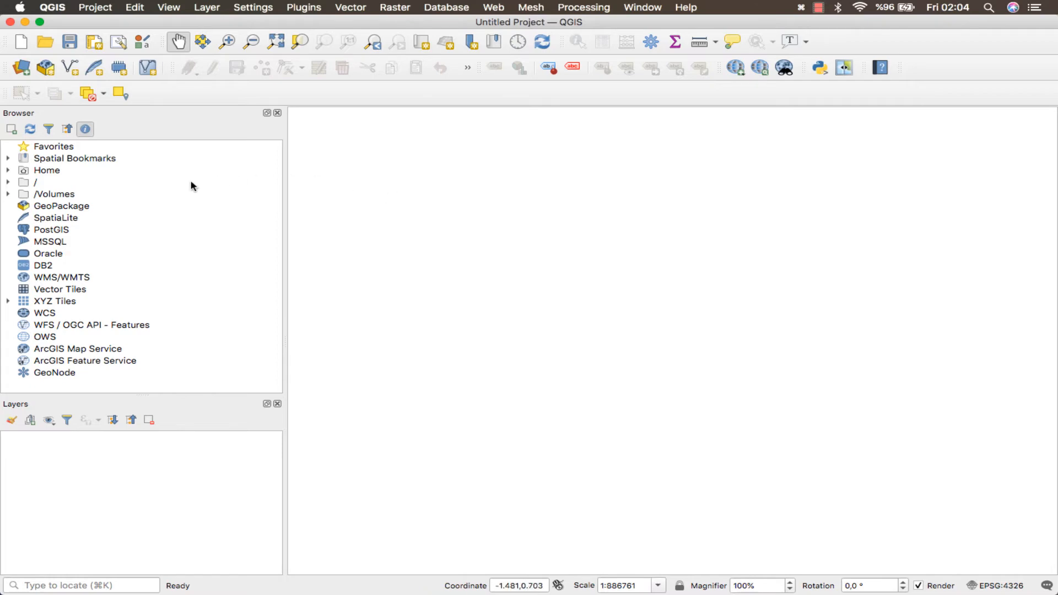
# - Add mahalleler.shp from the Desktop's Lab02_AuxilaryData folder to the map, accepting the Inverse of UTM zone 36N + ED50 to WGS 84 (38) transformation
pyautogui.click(9, 171)
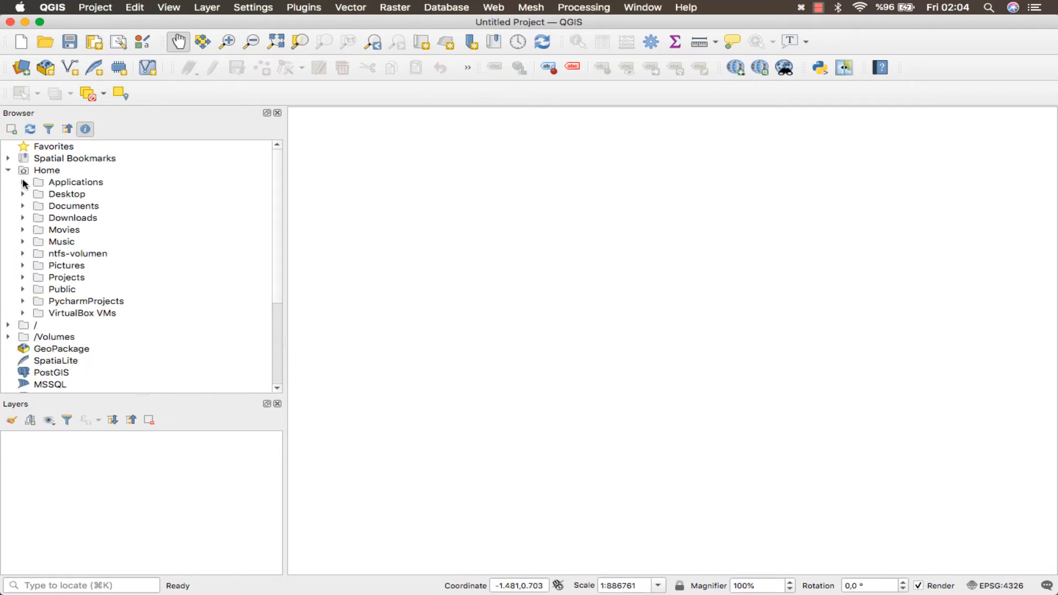
pyautogui.click(23, 194)
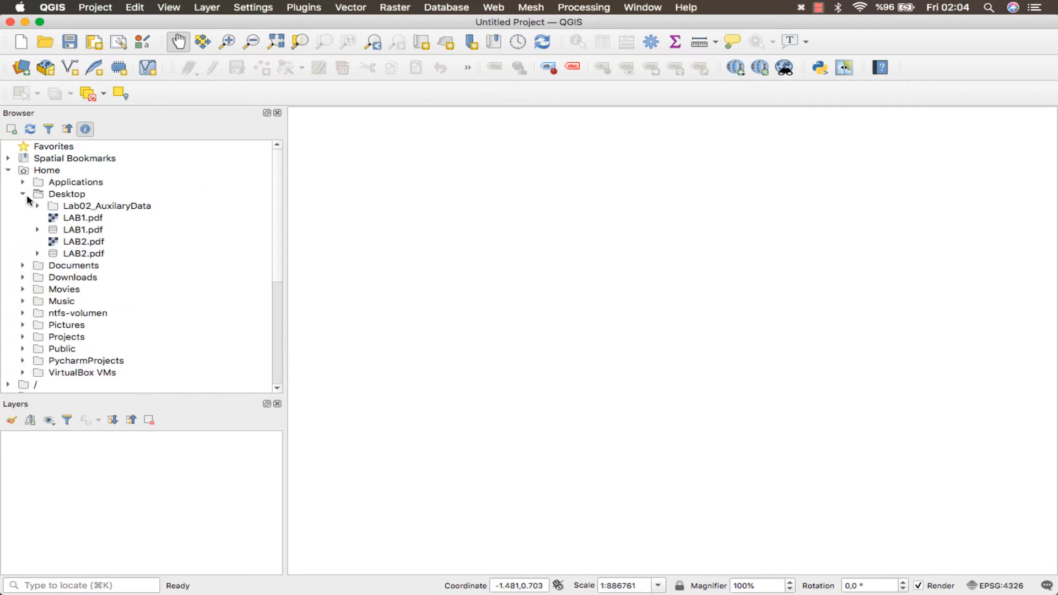
pyautogui.click(37, 207)
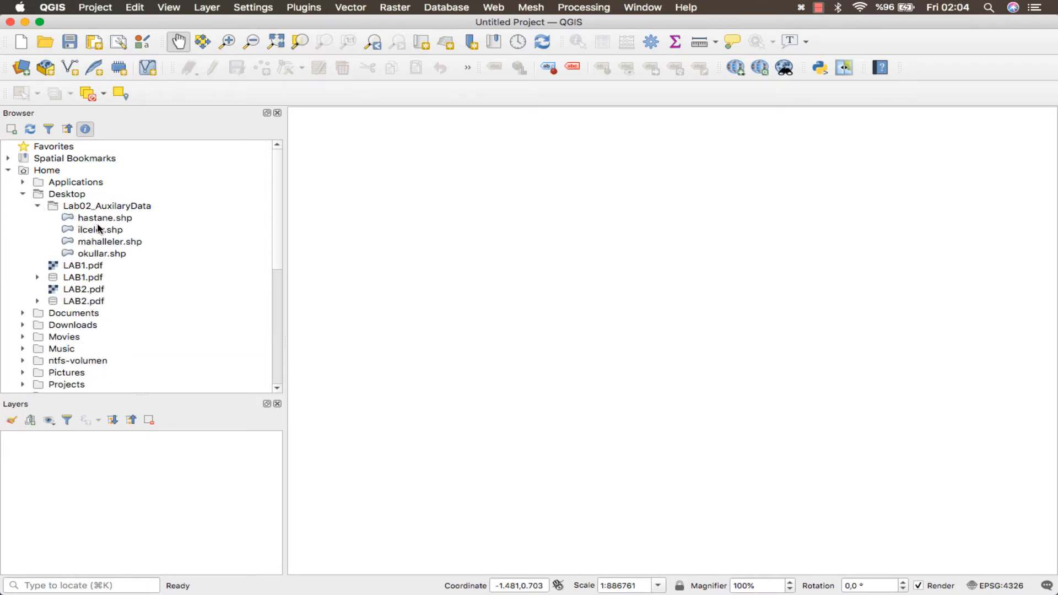
pyautogui.click(114, 220)
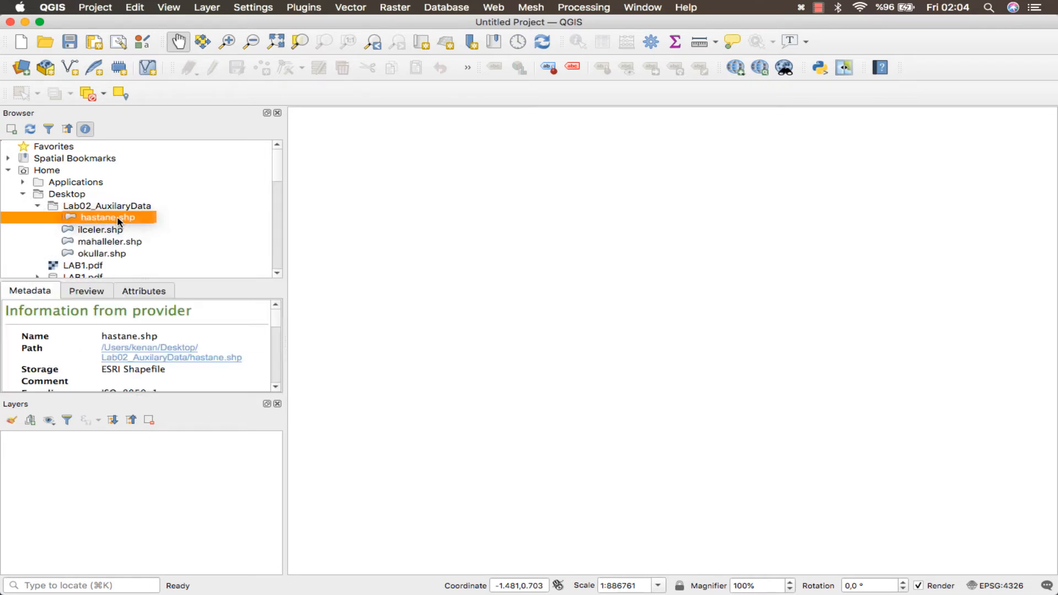
pyautogui.click(108, 242)
pyautogui.moveTo(99, 246); pyautogui.dragTo(522, 309)
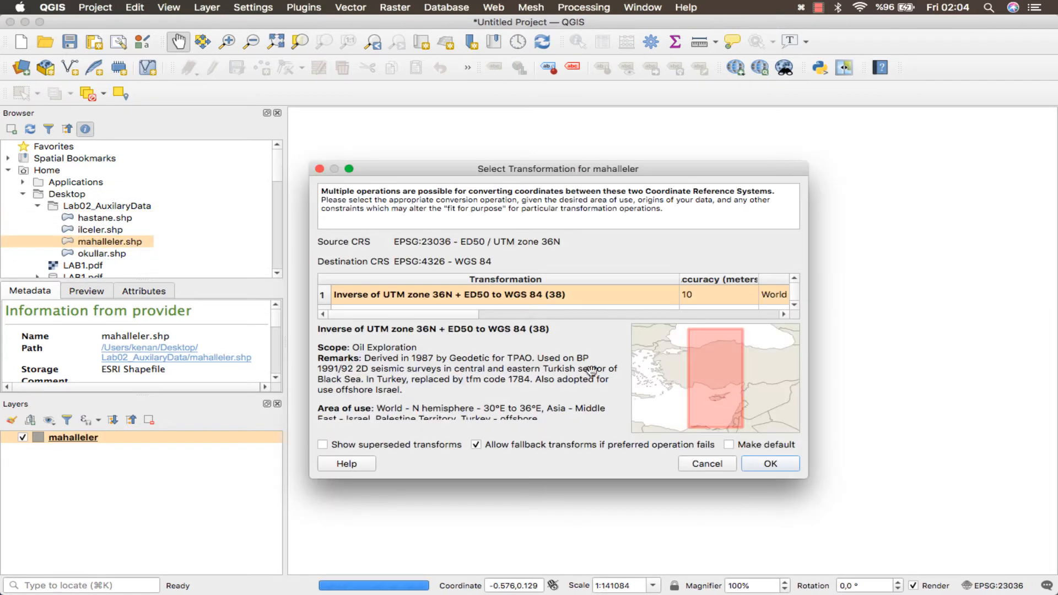
pyautogui.click(771, 463)
pyautogui.moveTo(691, 314); pyautogui.dragTo(623, 322)
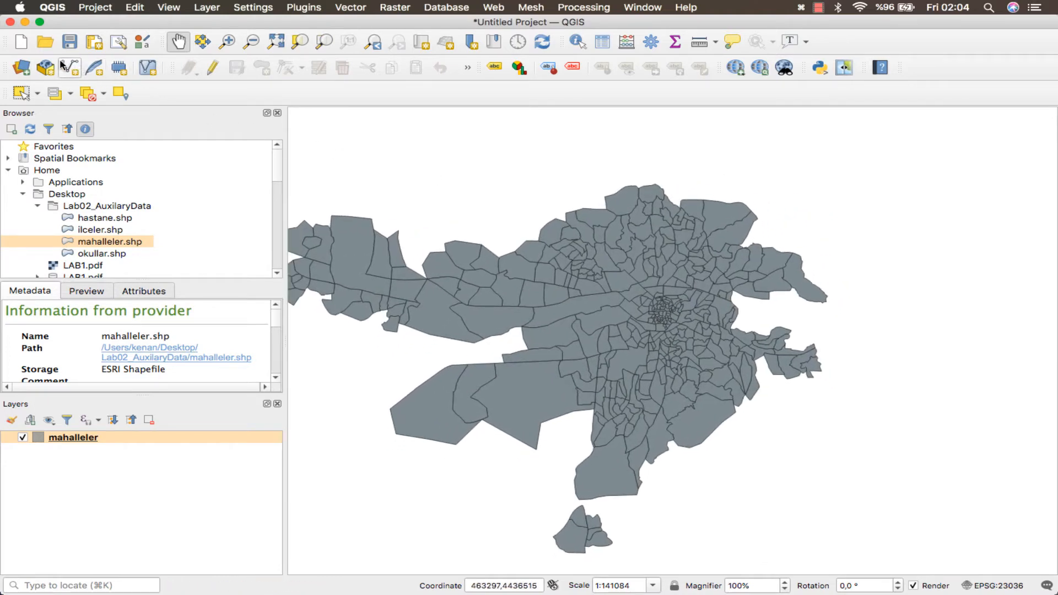
# - Add ilceler.shp from Lab02_AuxilaryData as a vector layer using the Data Source Manager, and place it below mahalleler in the layer order
pyautogui.click(21, 67)
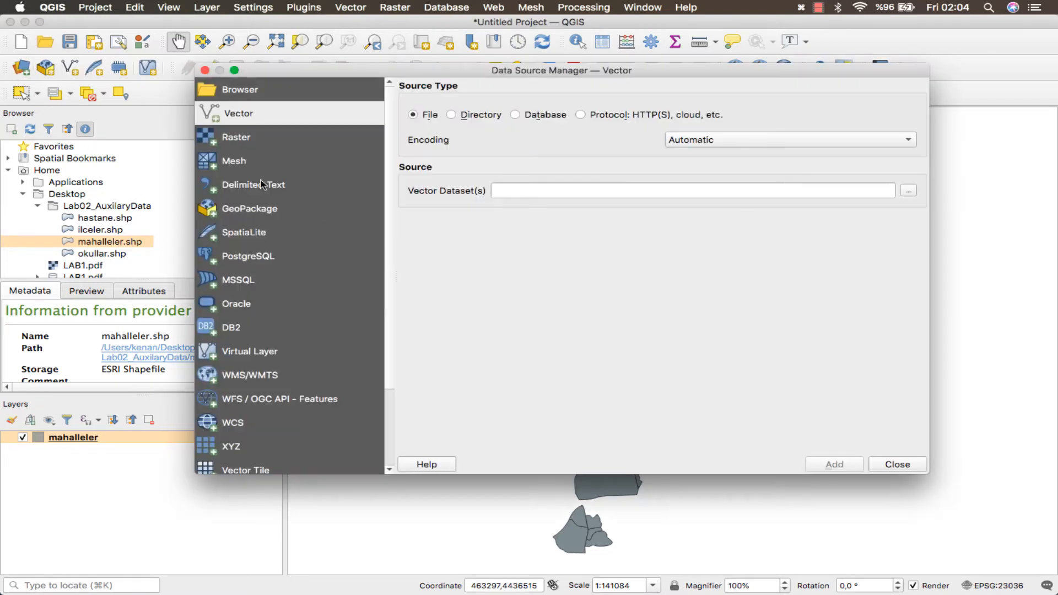
pyautogui.click(908, 192)
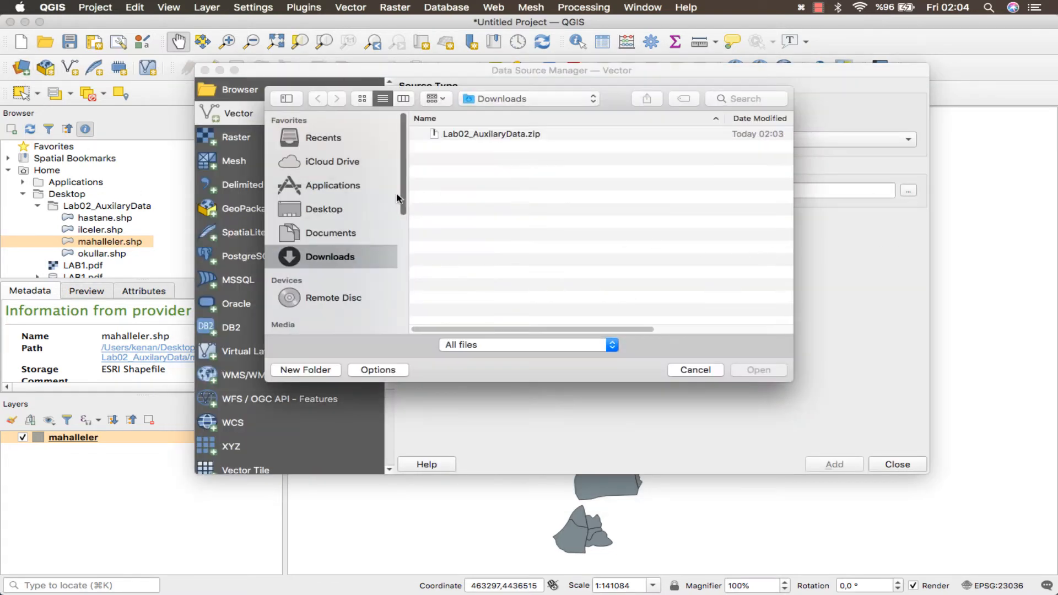
pyautogui.click(353, 210)
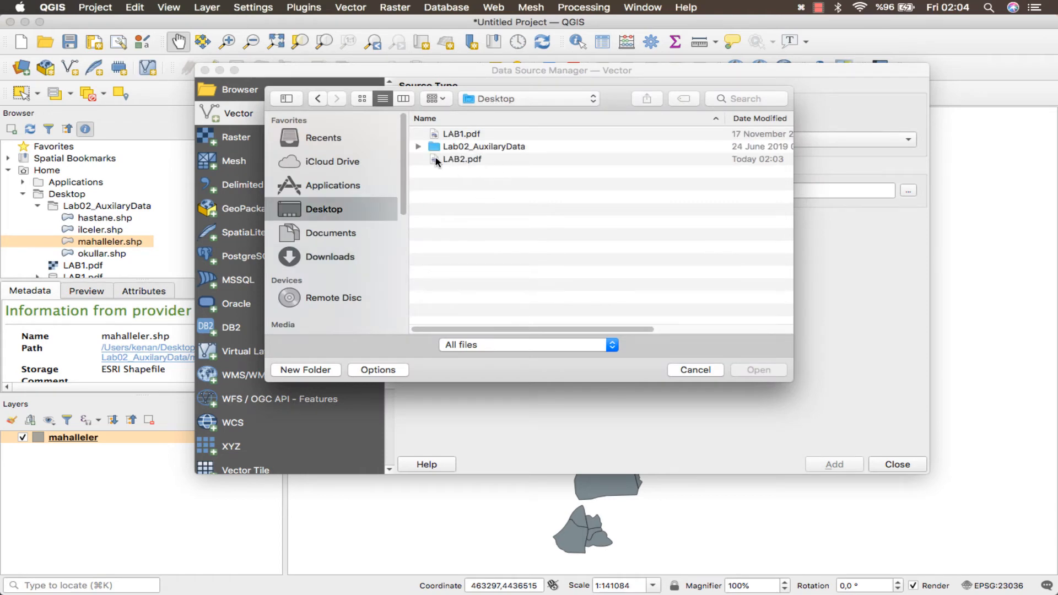
pyautogui.click(419, 147)
pyautogui.scroll(-3, 495, 221)
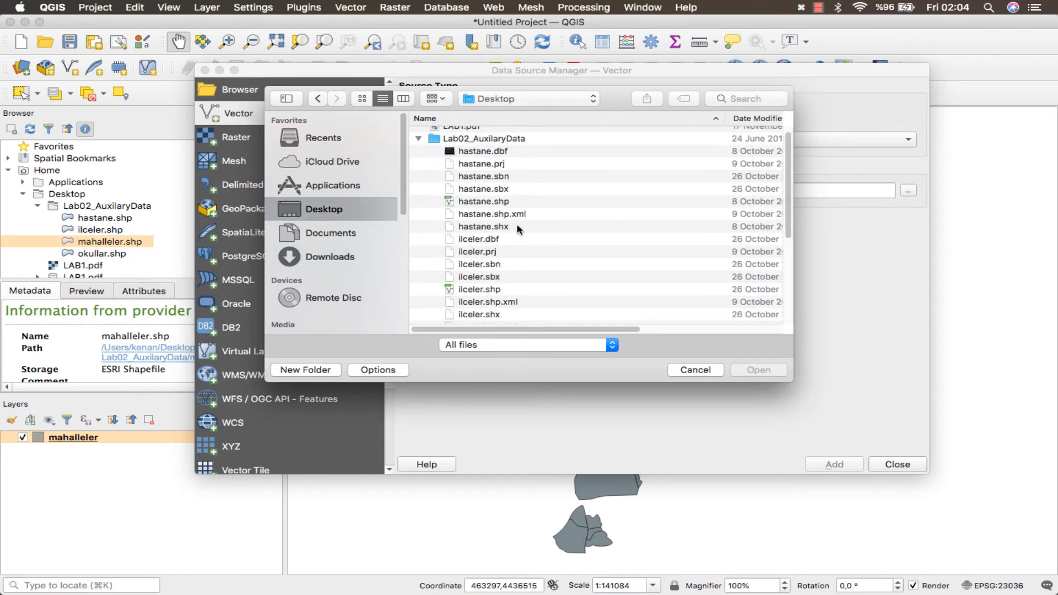
pyautogui.scroll(-1, 492, 256)
pyautogui.click(489, 230)
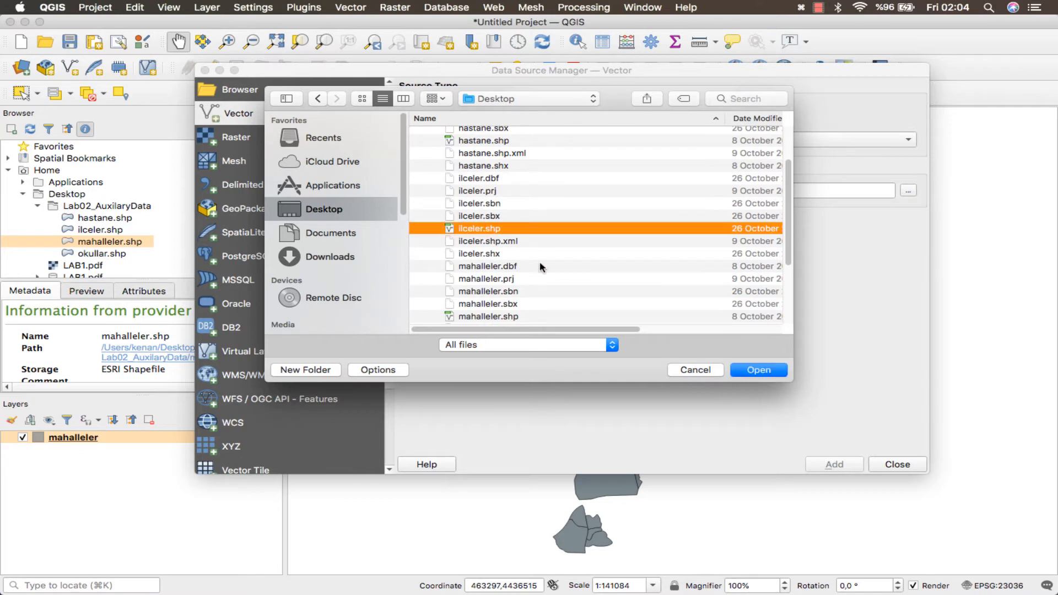
pyautogui.click(769, 374)
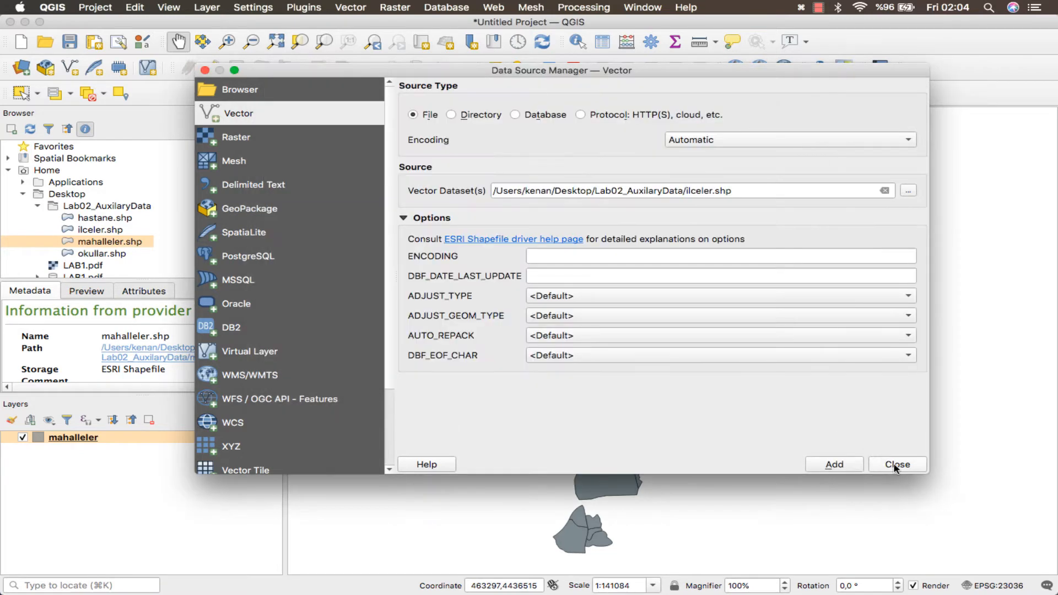
pyautogui.click(834, 466)
pyautogui.click(878, 465)
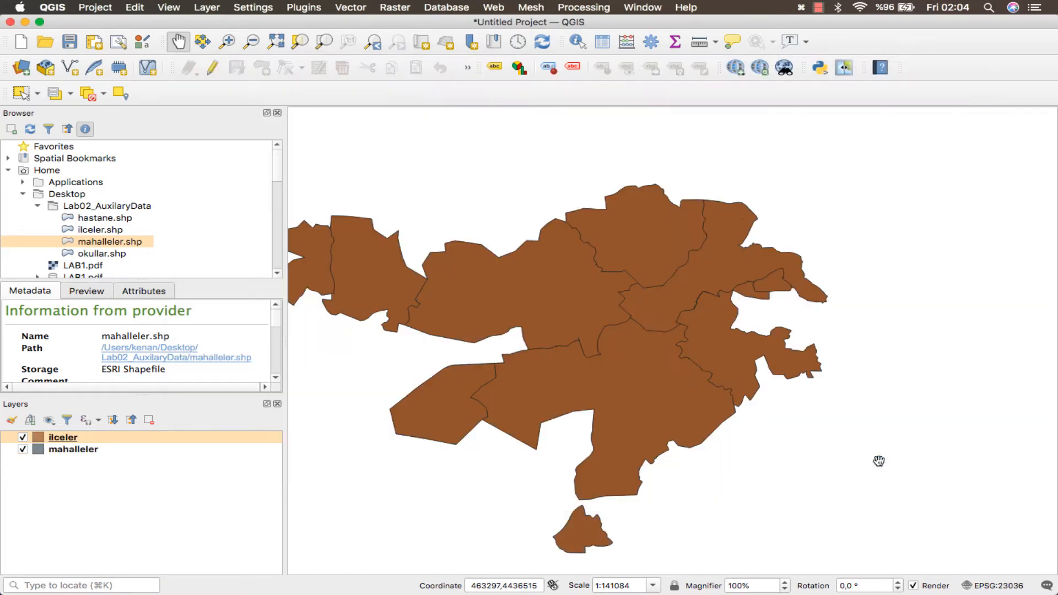
pyautogui.moveTo(88, 441); pyautogui.dragTo(89, 456)
pyautogui.moveTo(519, 374); pyautogui.dragTo(705, 326)
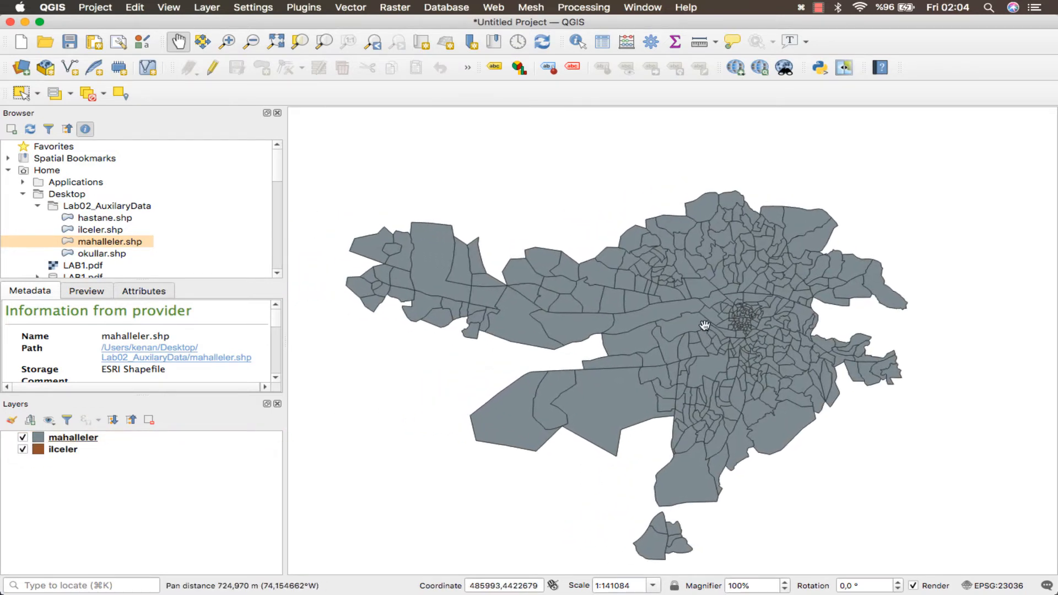
pyautogui.click(205, 8)
pyautogui.moveTo(223, 39)
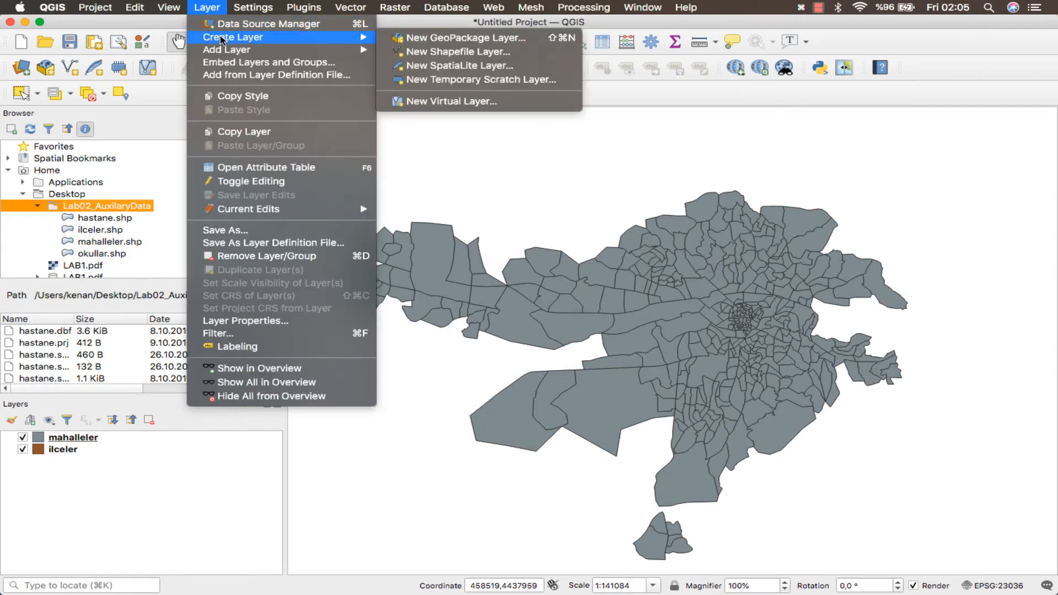
pyautogui.click(472, 52)
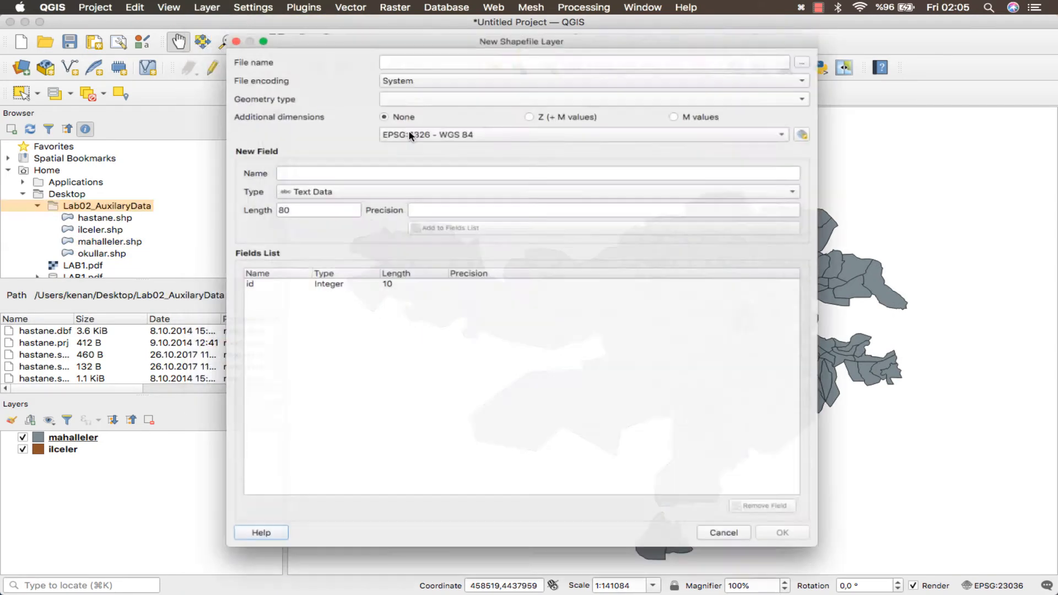
pyautogui.click(435, 43)
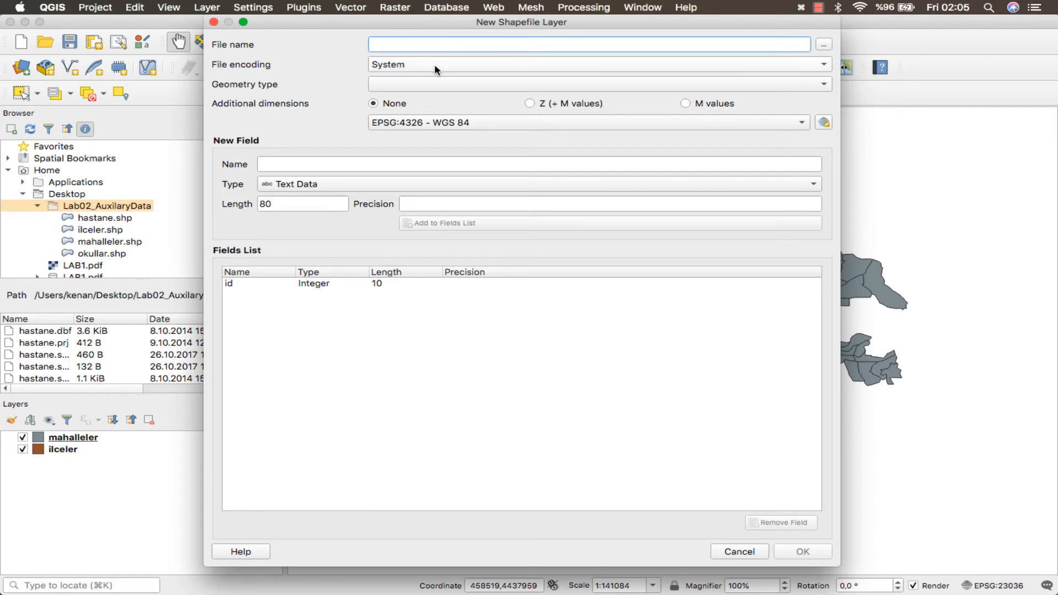
pyautogui.click(740, 552)
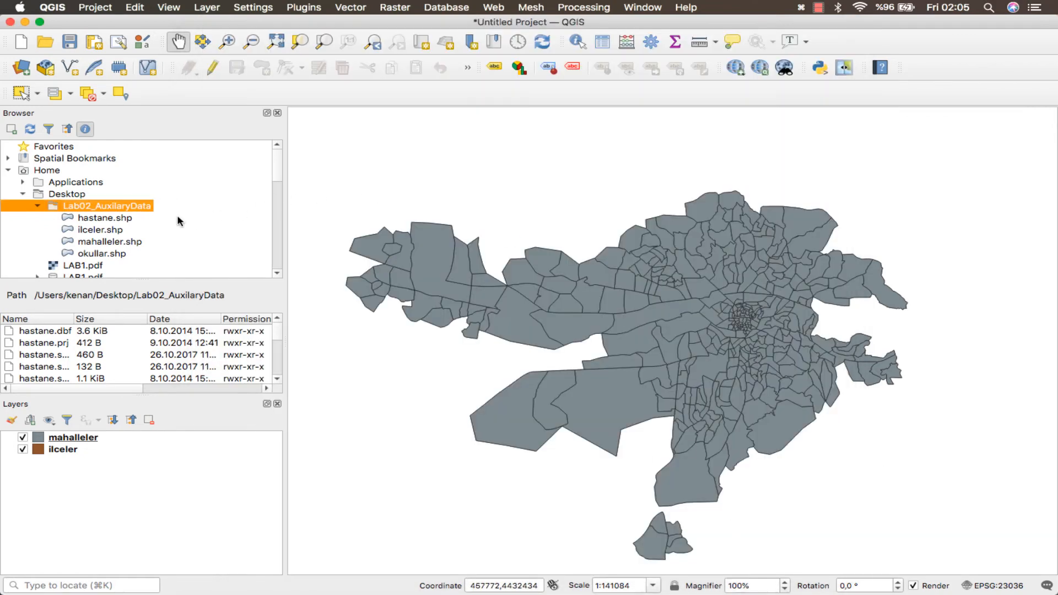
# - Start a new shapefile named Parks.shp in the Lab02_AuxilaryData folder with Polygon as its geometry type
pyautogui.rightClick(139, 206)
pyautogui.moveTo(209, 215)
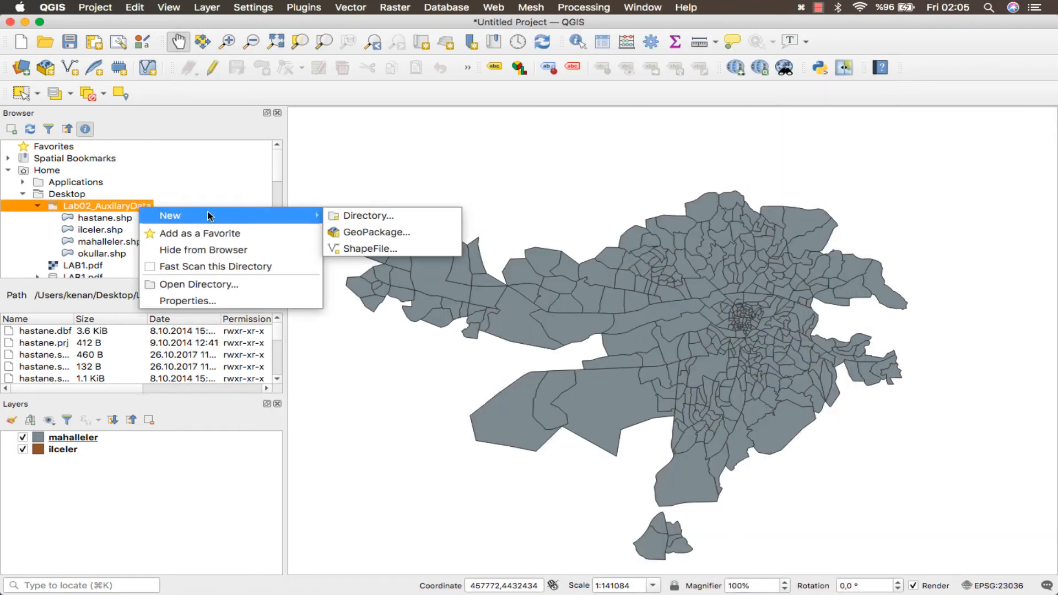
pyautogui.click(382, 253)
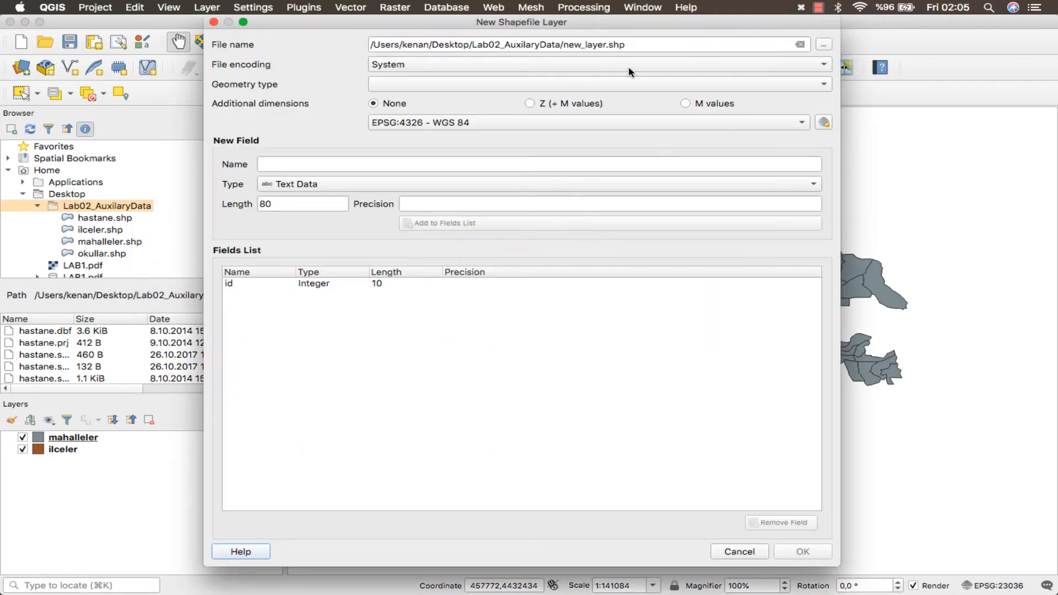
pyautogui.moveTo(563, 45); pyautogui.dragTo(594, 46)
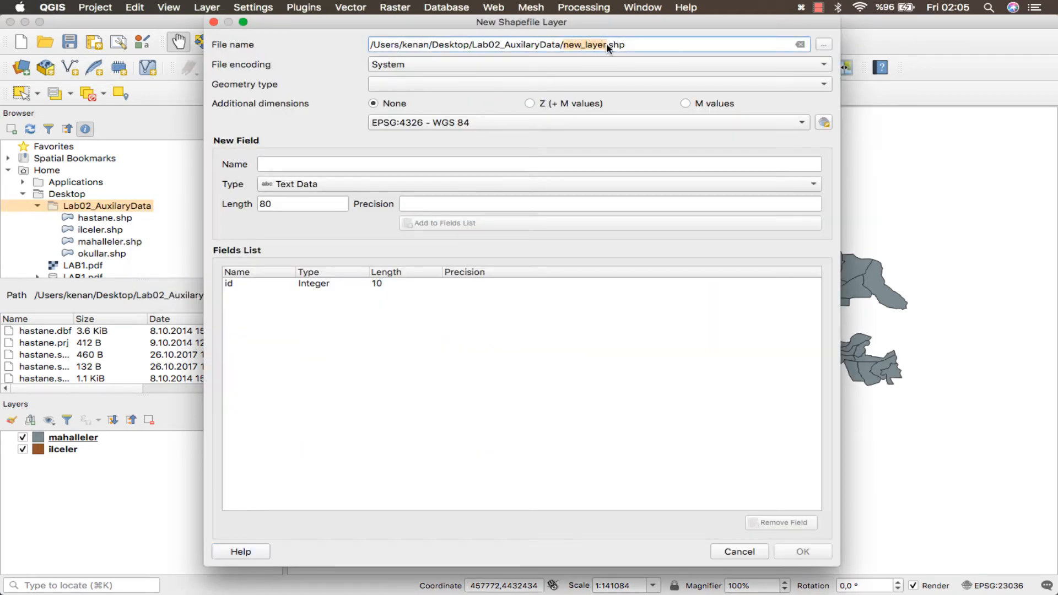
pyautogui.write('Par')
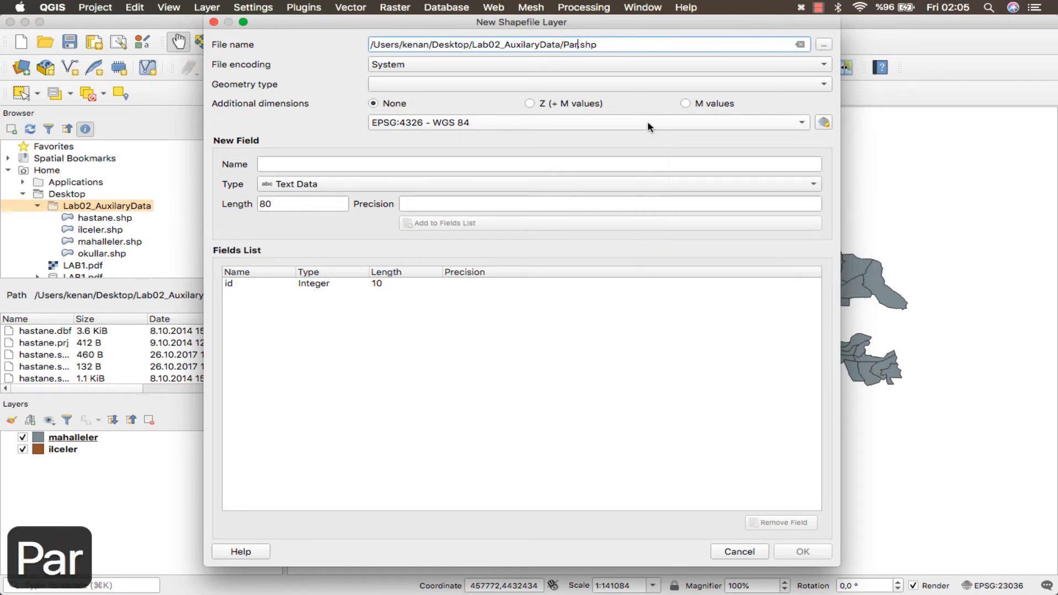
pyautogui.write('ks')
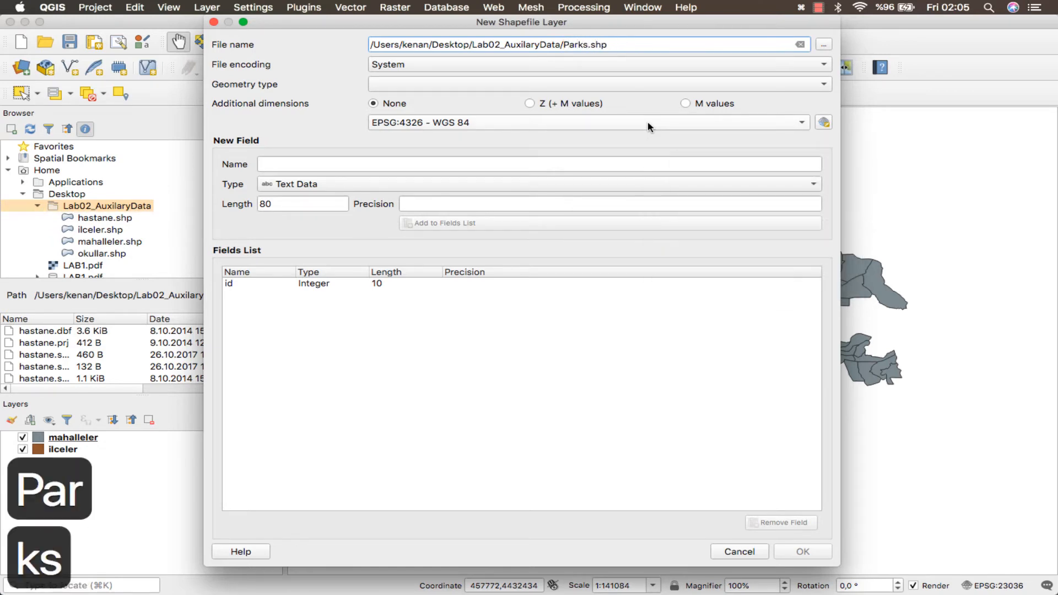
pyautogui.click(413, 85)
pyautogui.click(430, 151)
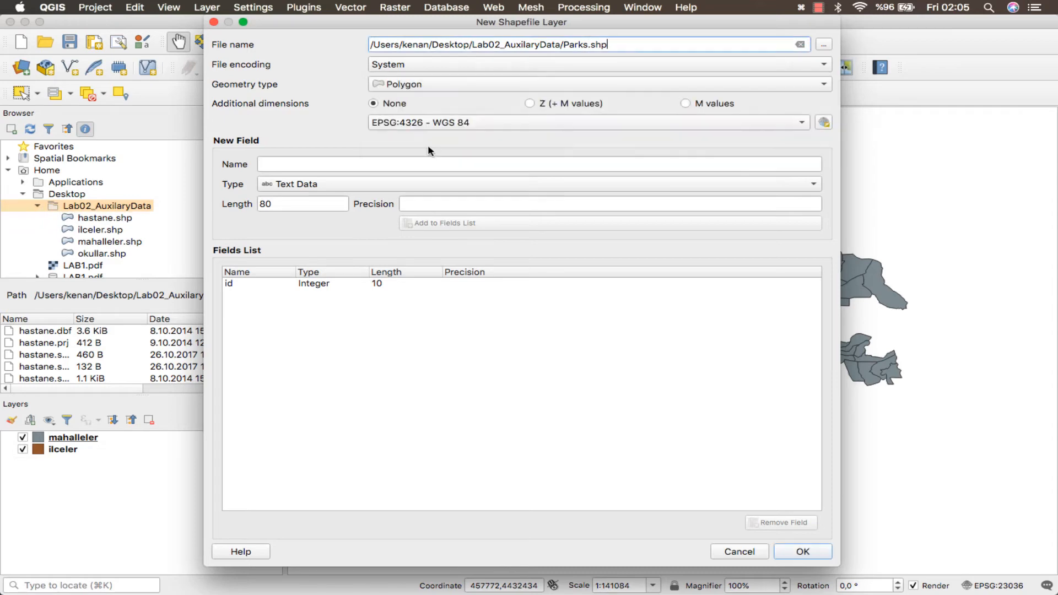
# - Set the new shapefile's coordinate reference system to ED50 / UTM zone 36N (EPSG:23036)
pyautogui.click(423, 125)
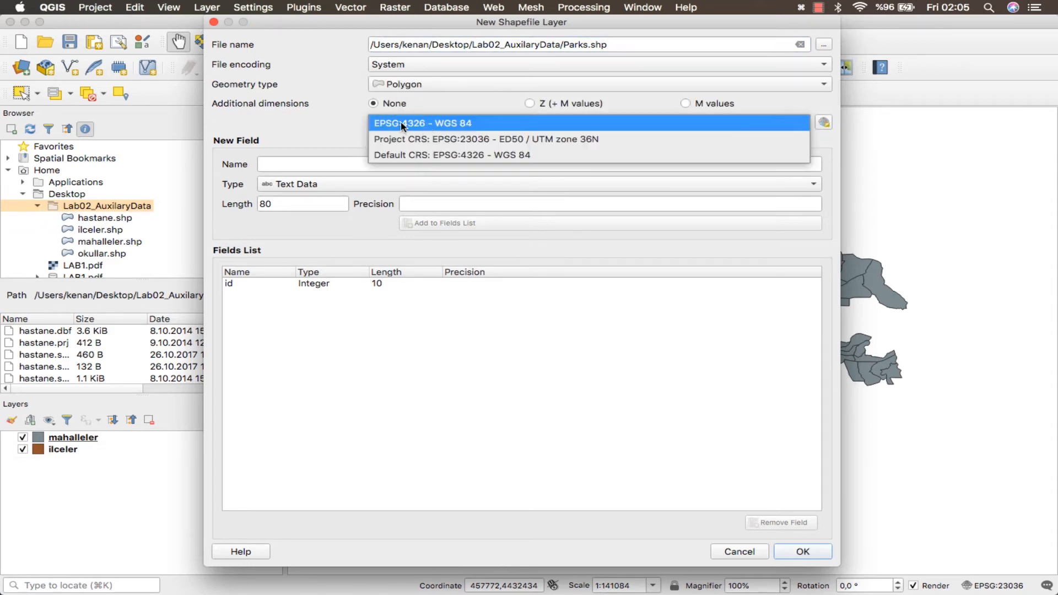
pyautogui.click(355, 130)
pyautogui.click(825, 123)
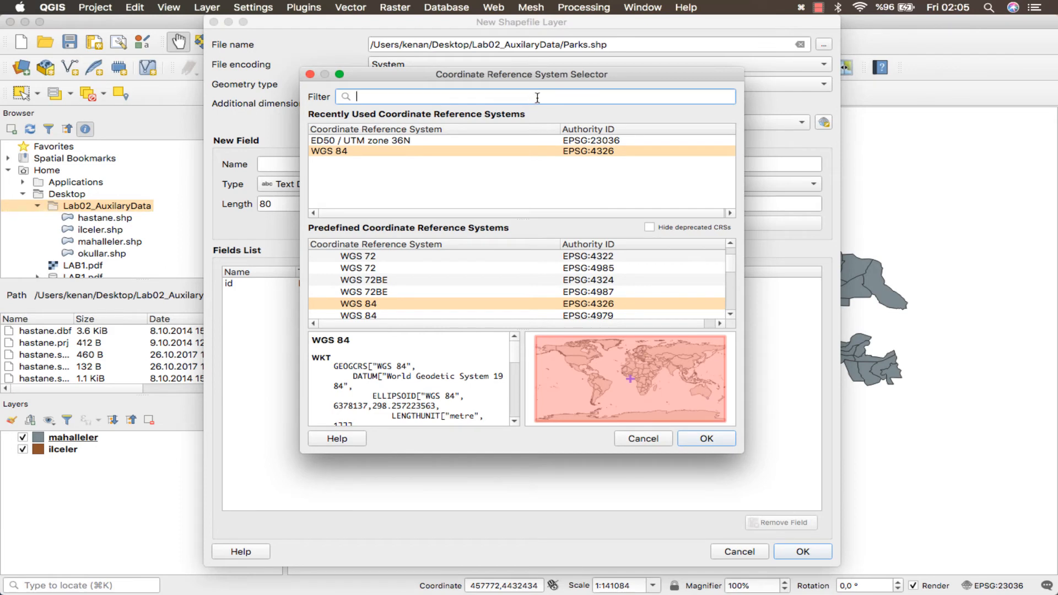
pyautogui.write('Ed')
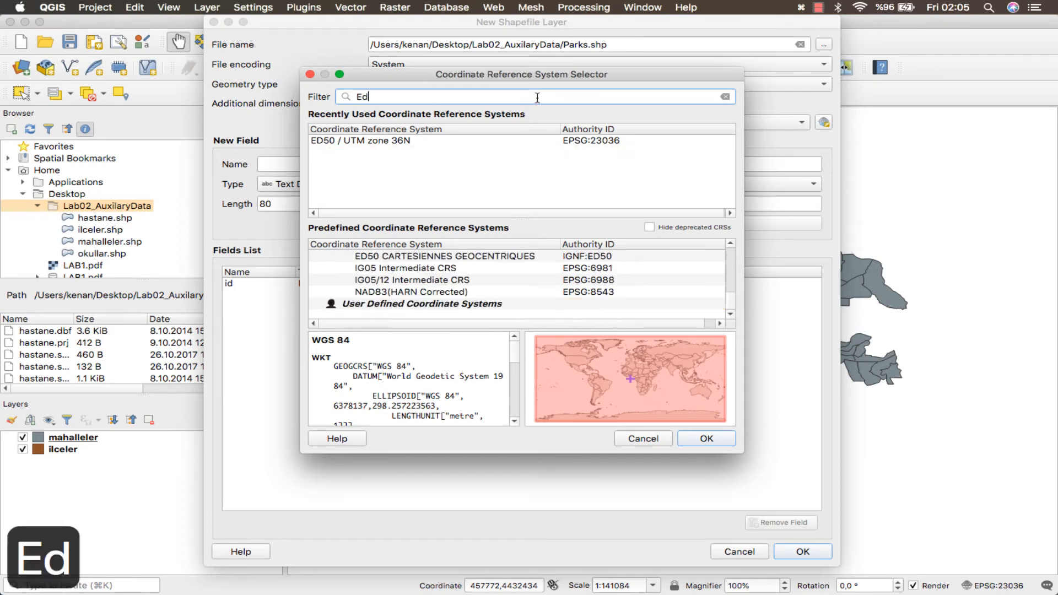
pyautogui.write('50 UTM ')
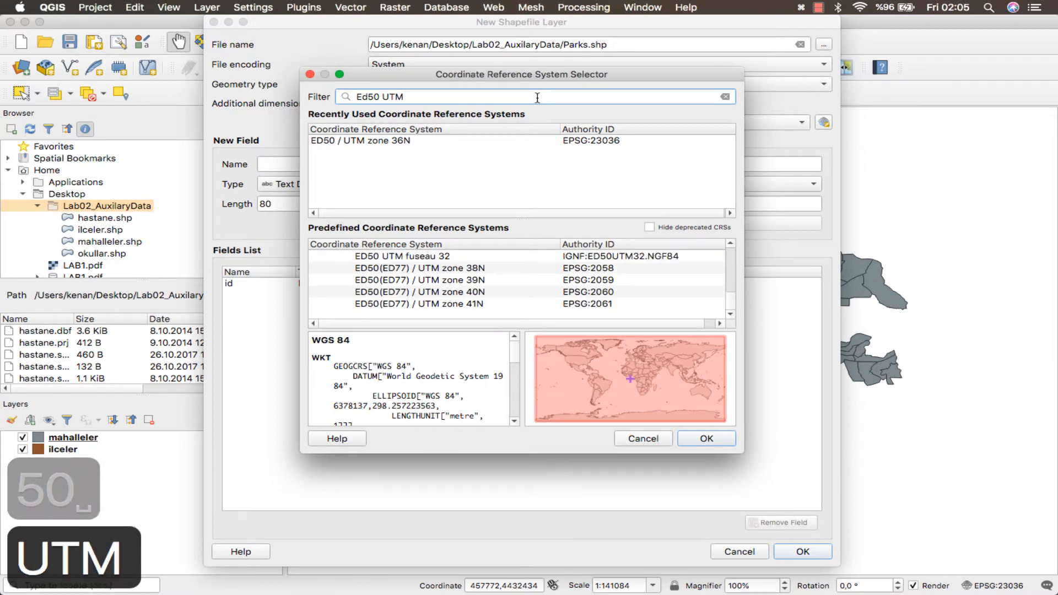
pyautogui.write('36N')
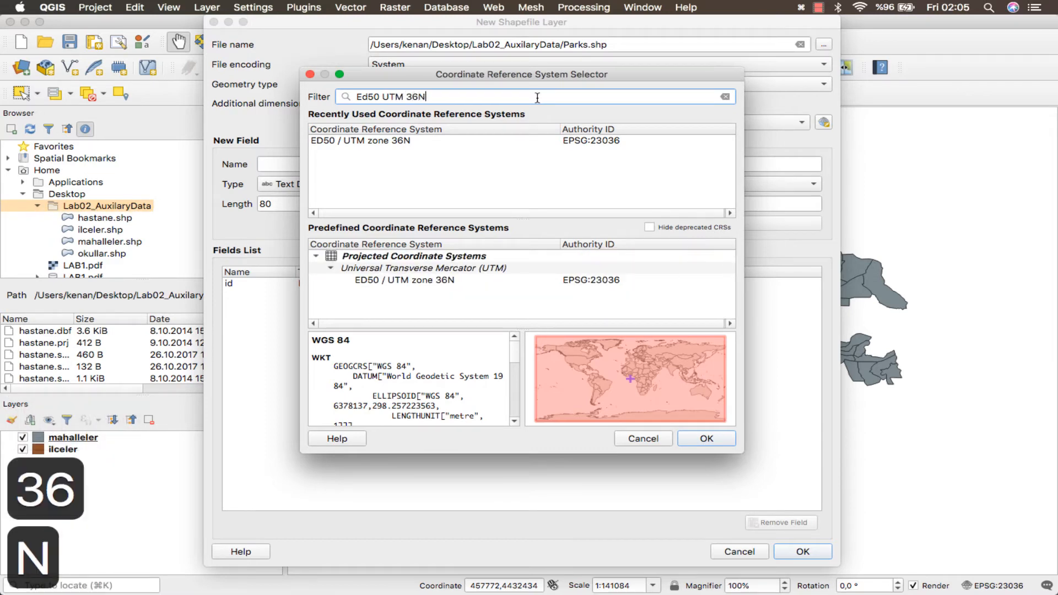
pyautogui.click(399, 282)
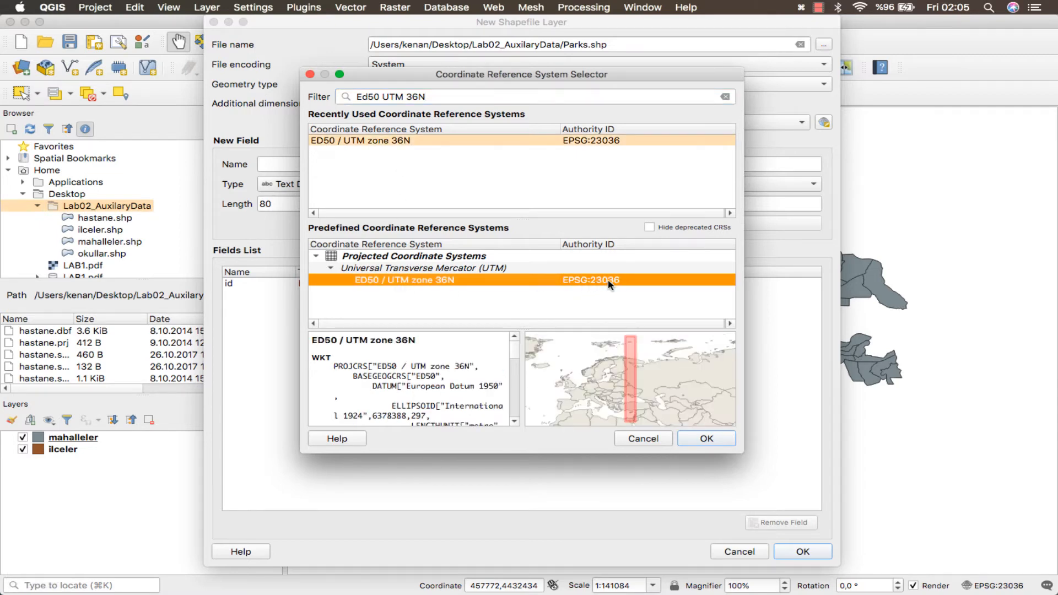
pyautogui.click(696, 438)
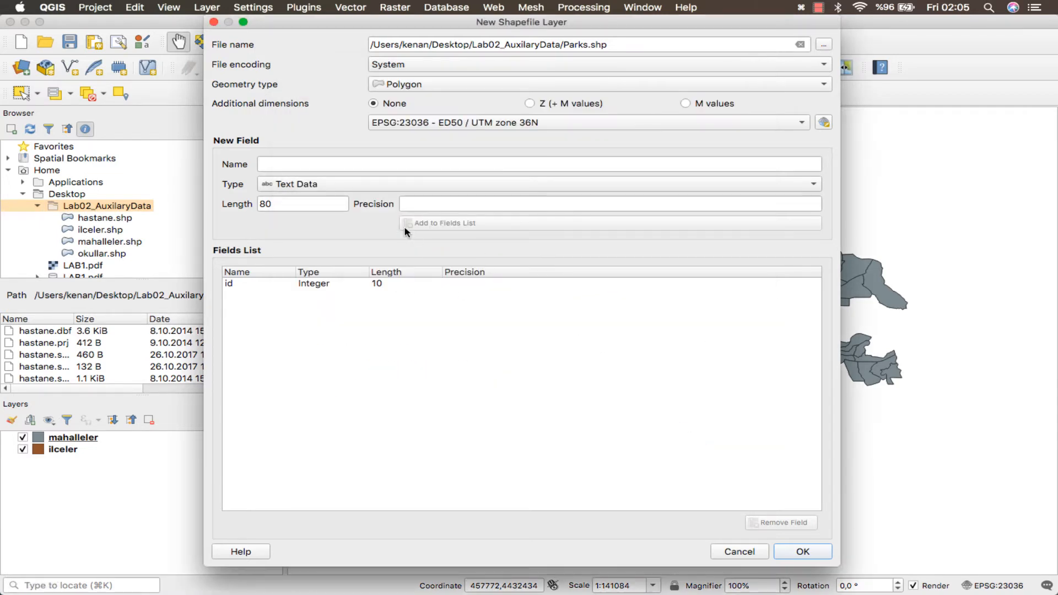
# - Add a Decimal Number field named Area with length 20 and precision 6 to the new shapefile's fields
pyautogui.click(397, 167)
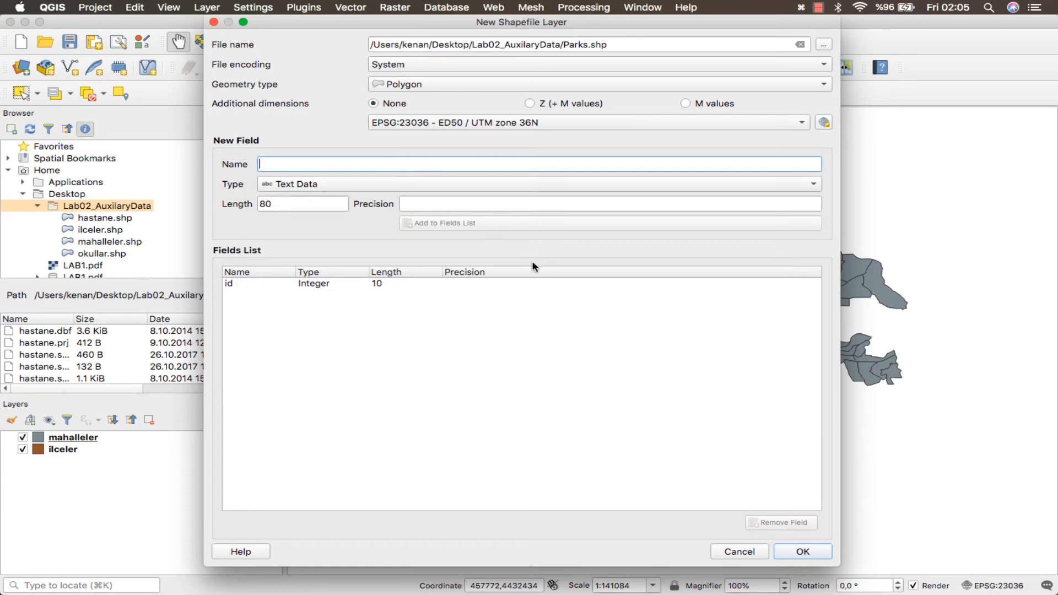
pyautogui.write('Area')
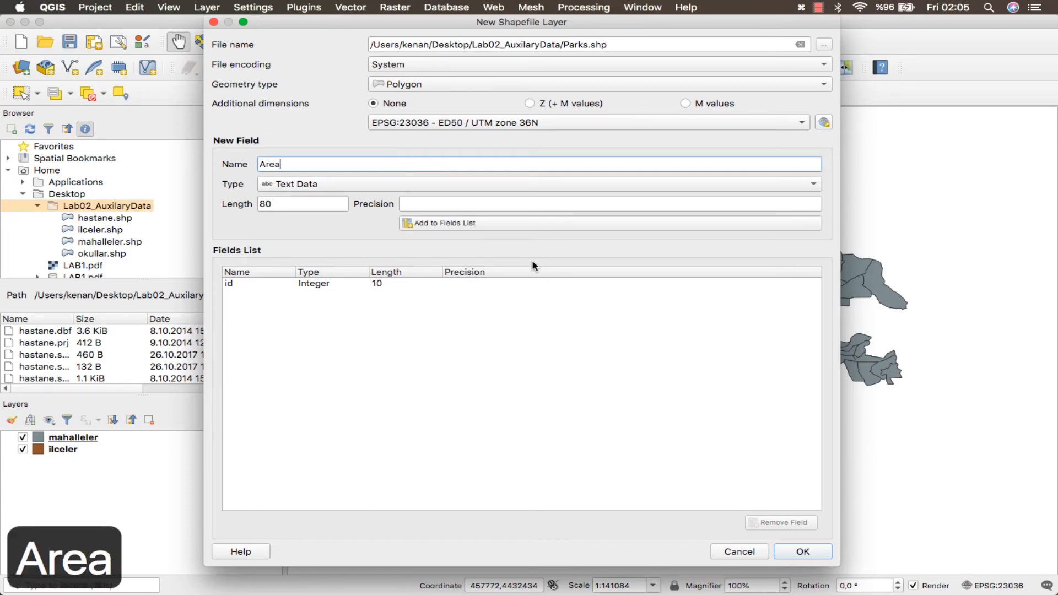
pyautogui.click(469, 185)
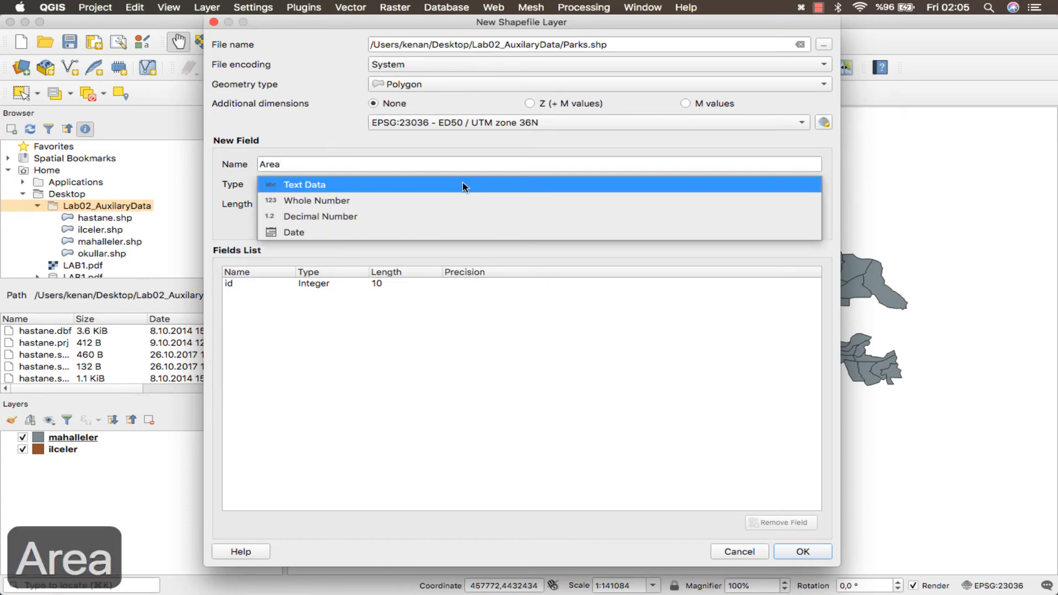
pyautogui.click(435, 216)
pyautogui.click(455, 223)
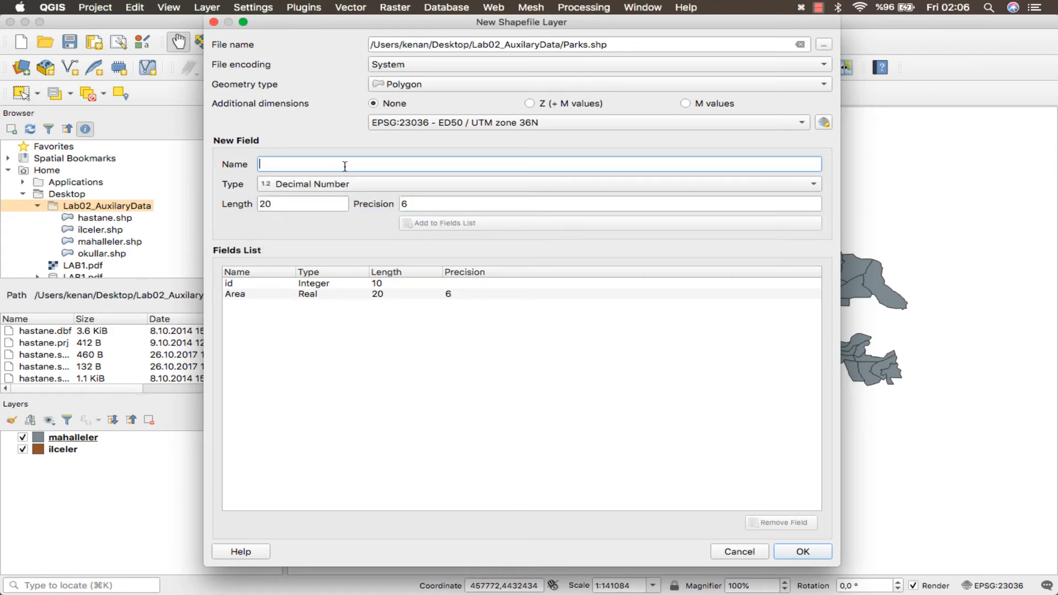
# - Add a Text Data field called Name with length 20 and create the Parks shapefile
pyautogui.write('Name')
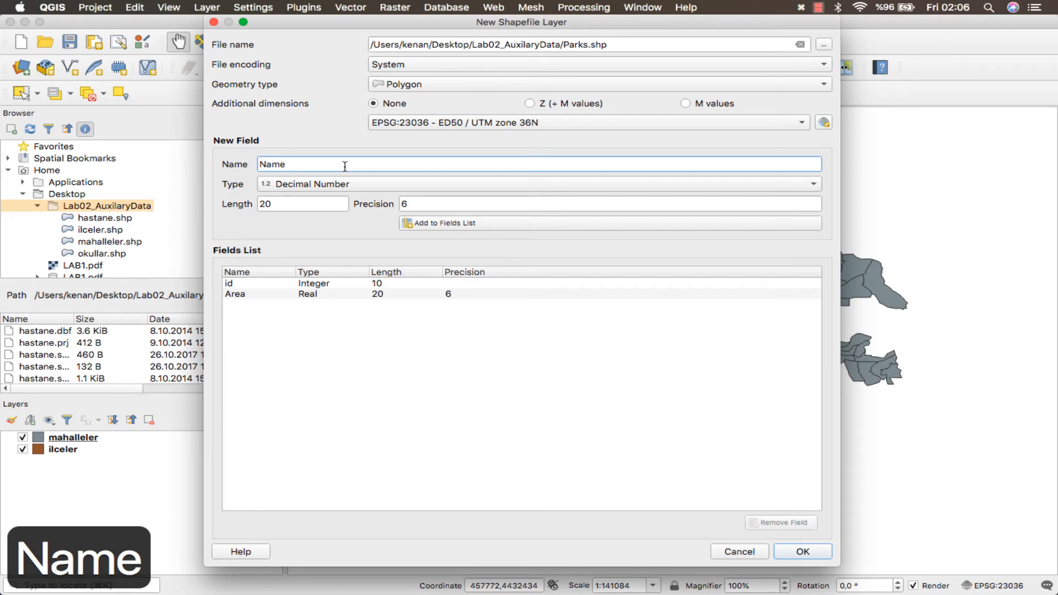
pyautogui.click(345, 183)
pyautogui.click(348, 152)
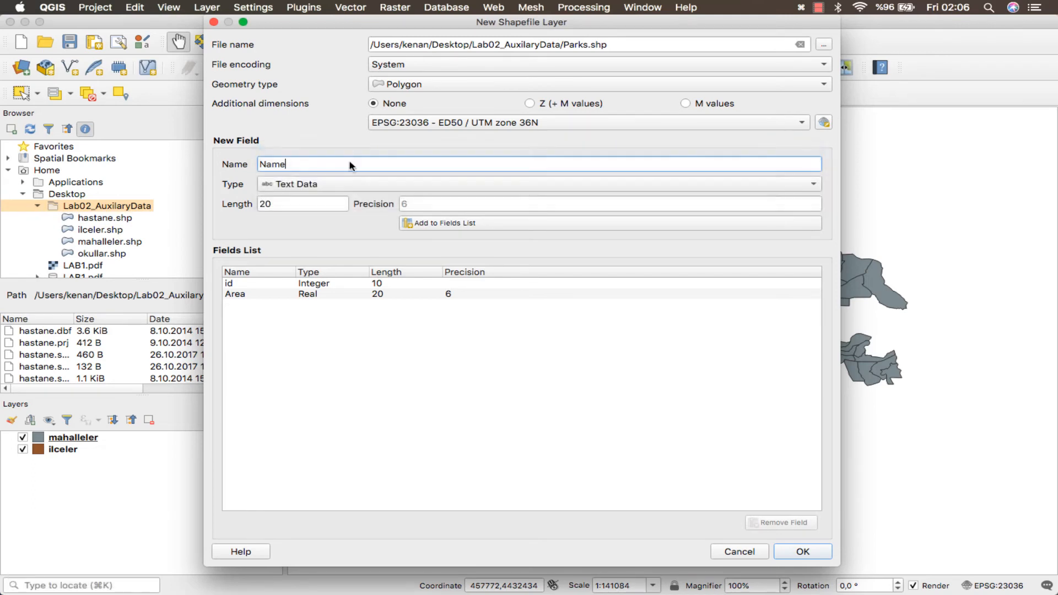
pyautogui.click(452, 223)
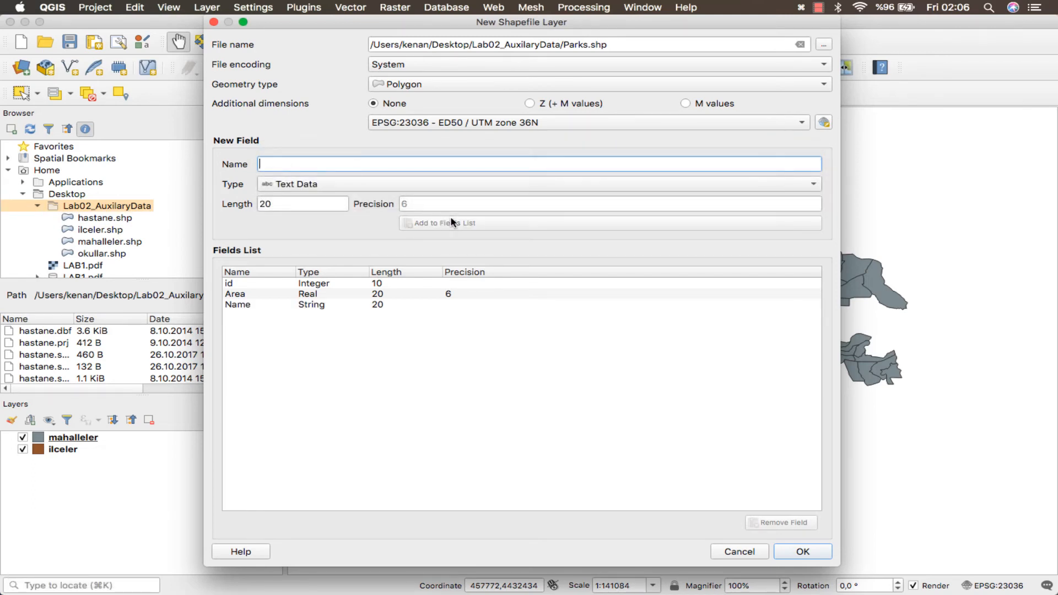
pyautogui.click(794, 557)
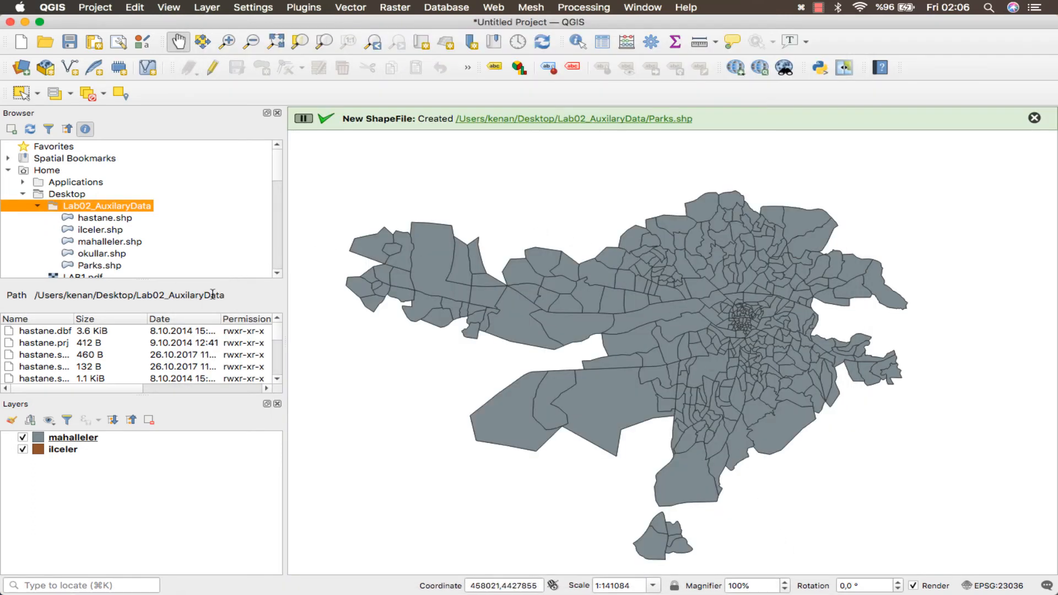
# - Add Parks.shp from Lab02_AuxilaryData to the project as the layer above mahalleler
pyautogui.scroll(-3, 138, 242)
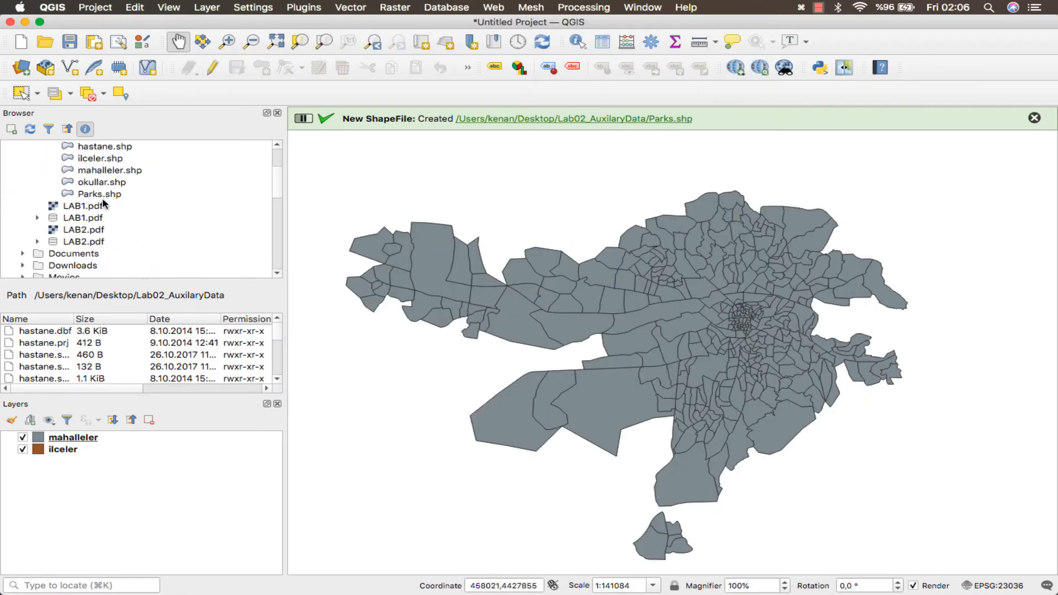
pyautogui.moveTo(101, 195); pyautogui.dragTo(105, 506)
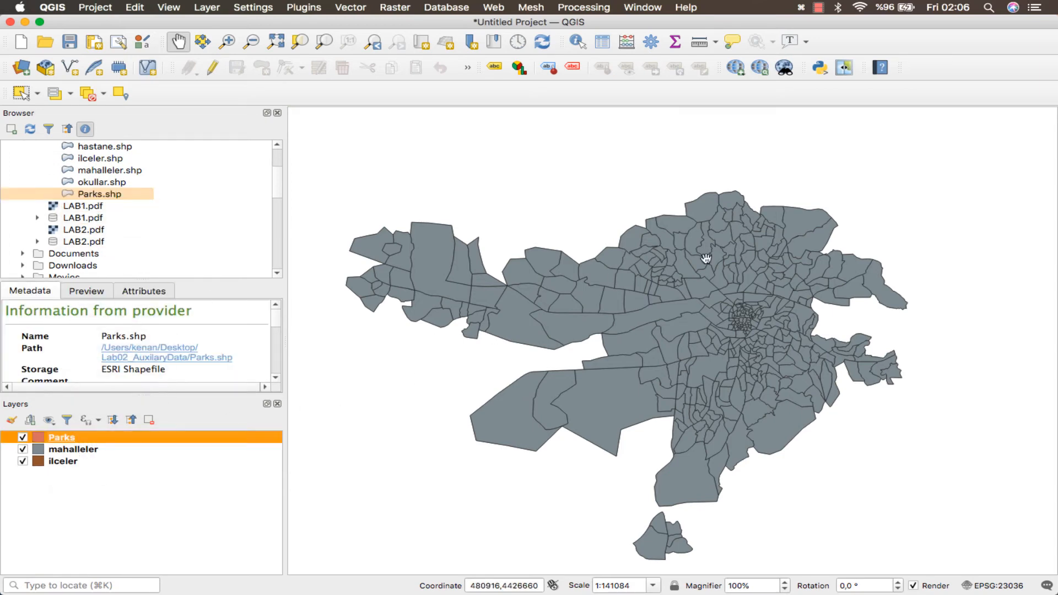
pyautogui.moveTo(677, 284); pyautogui.dragTo(632, 288)
# - Turn on editing for the Parks layer and float the digitizing toolbar over the map
pyautogui.rightClick(68, 438)
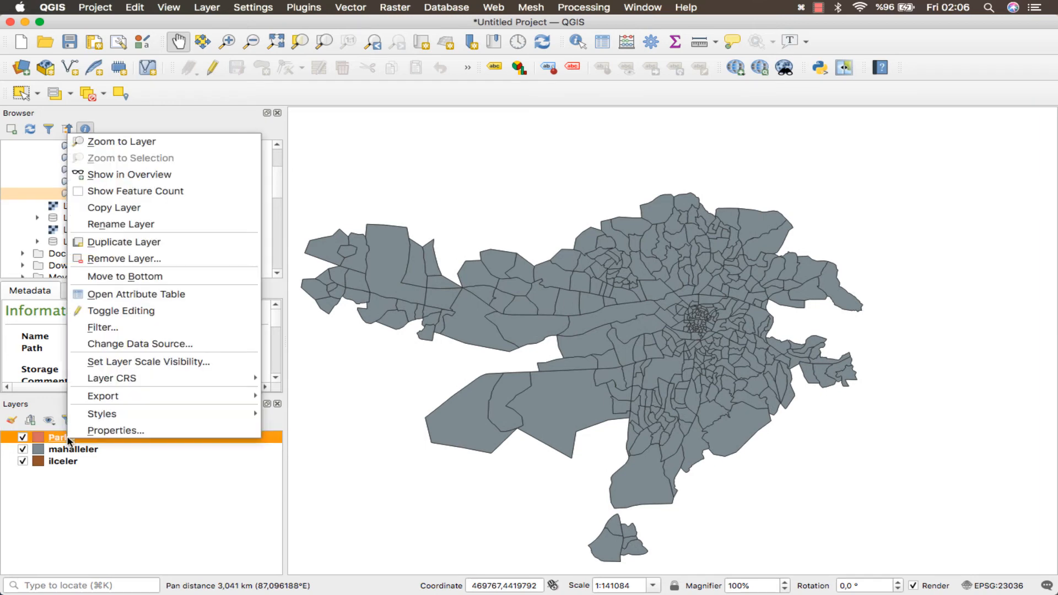
pyautogui.click(135, 309)
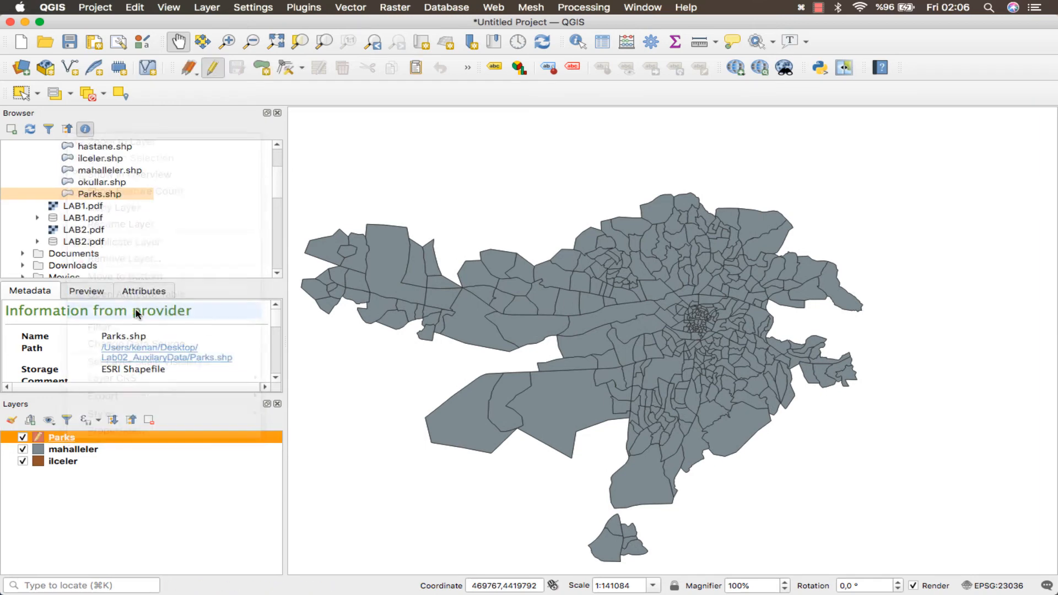
pyautogui.moveTo(173, 67); pyautogui.dragTo(388, 172)
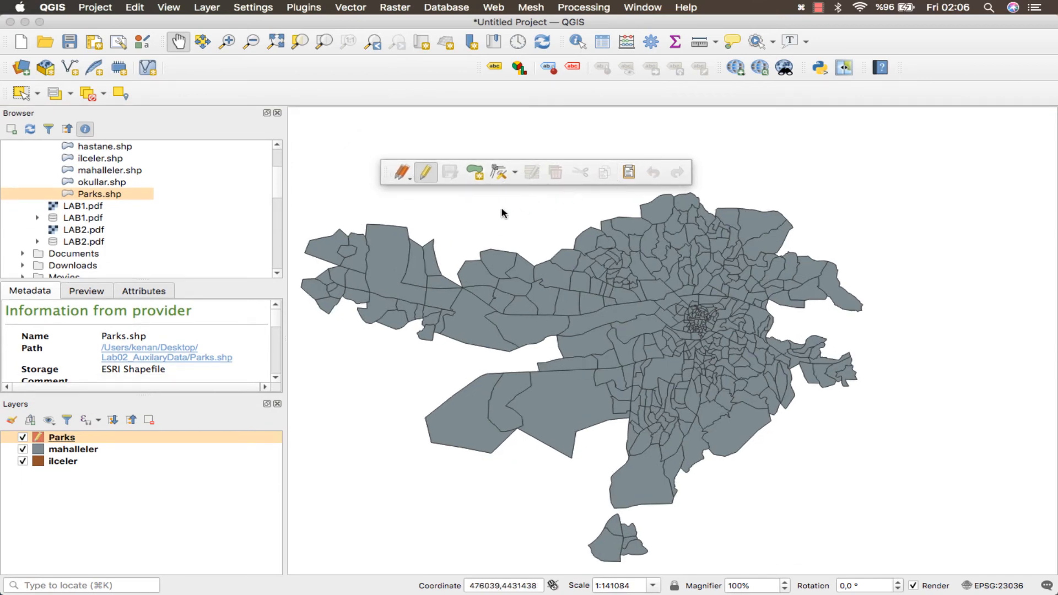
# - Digitize a V-shaped park polygon in the Parks layer, inside the long neighbourhood west of the dense city centre
pyautogui.click(474, 173)
pyautogui.scroll(2, 604, 322)
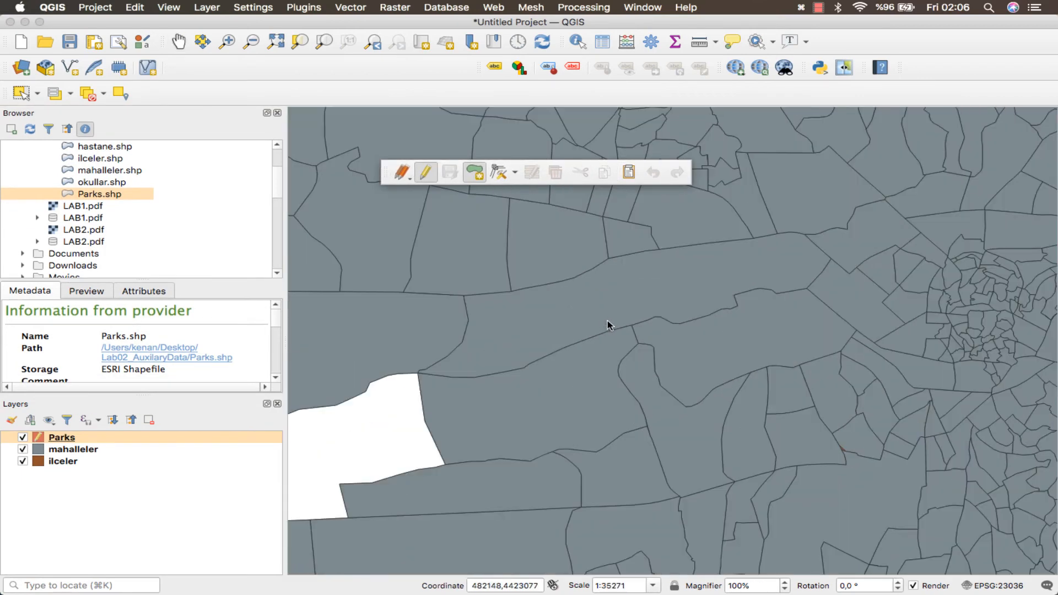
pyautogui.click(653, 261)
pyautogui.click(570, 294)
pyautogui.click(564, 324)
pyautogui.click(676, 305)
pyautogui.click(739, 273)
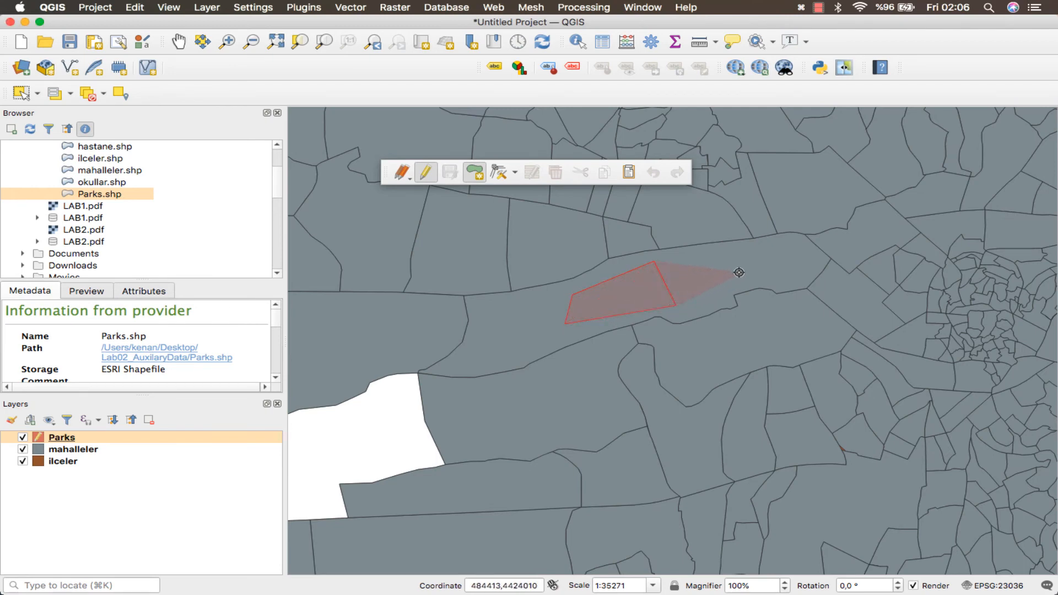
pyautogui.click(720, 253)
pyautogui.click(673, 285)
pyautogui.click(623, 292)
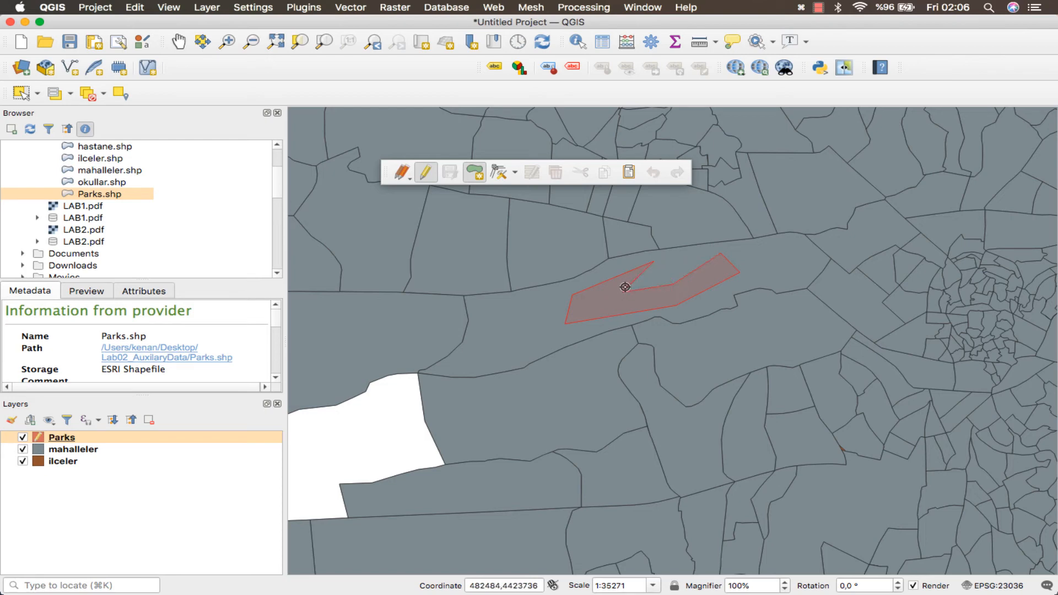
pyautogui.click(672, 255)
pyautogui.rightClick(671, 255)
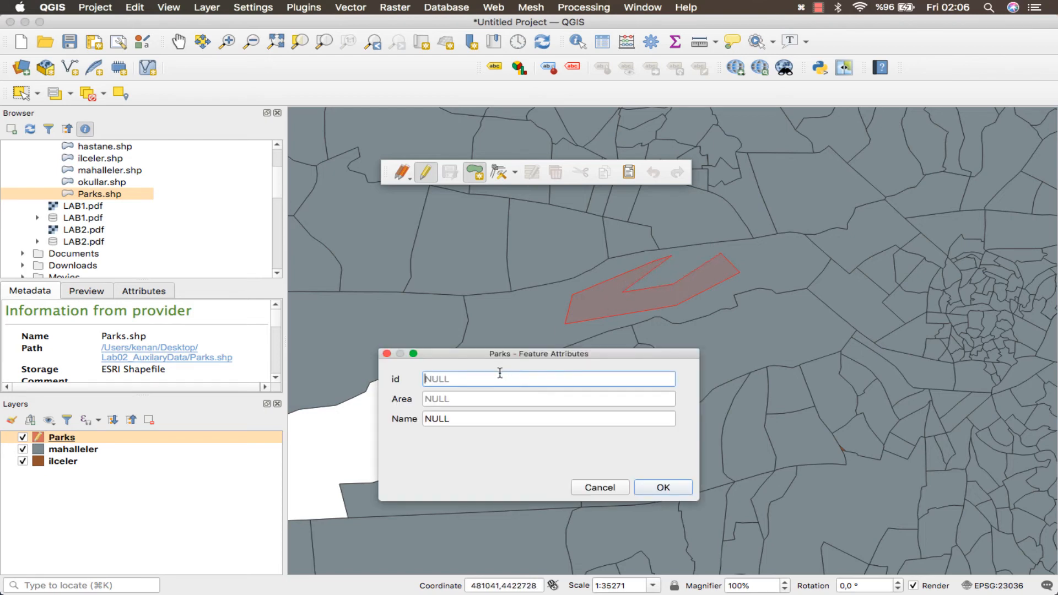
# - Save the new park's attributes with id 1, Area 29 and Name "Park Name"
pyautogui.write('1')
pyautogui.click(484, 398)
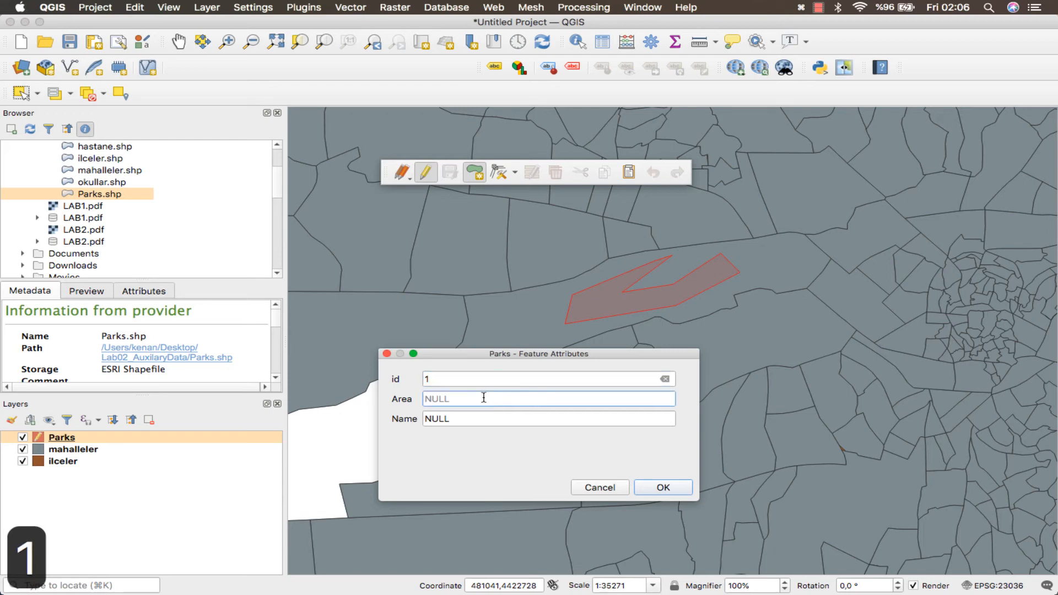
pyautogui.write('29')
pyautogui.press('Tab')
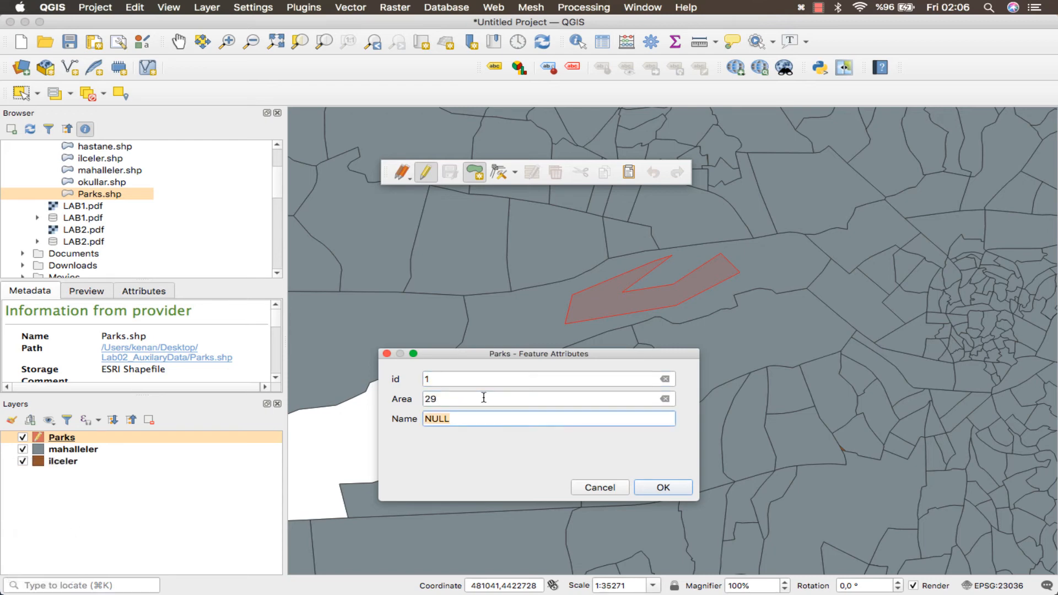
pyautogui.write('Park')
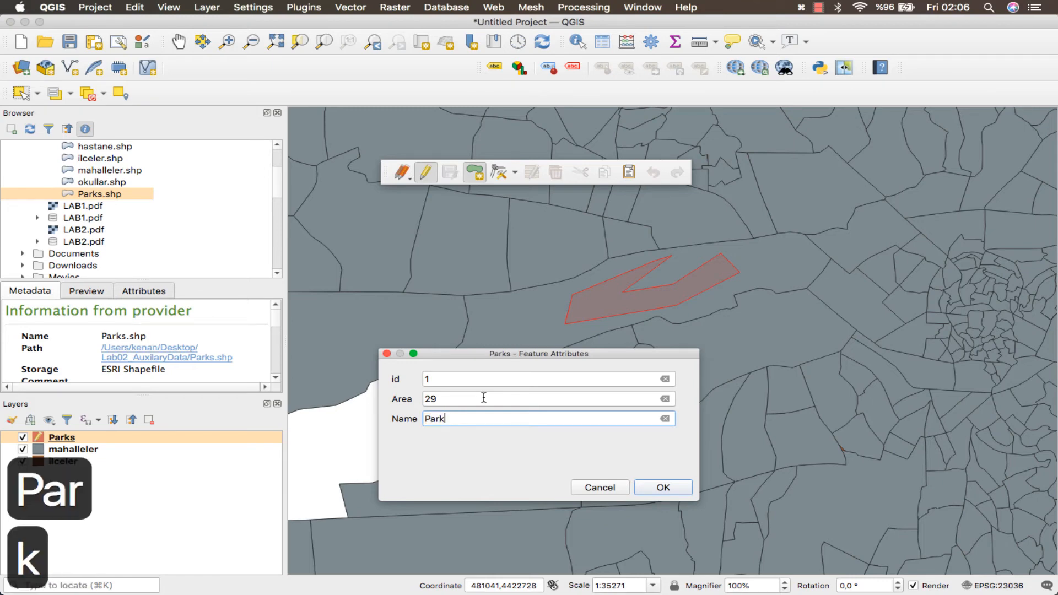
pyautogui.write(' Name')
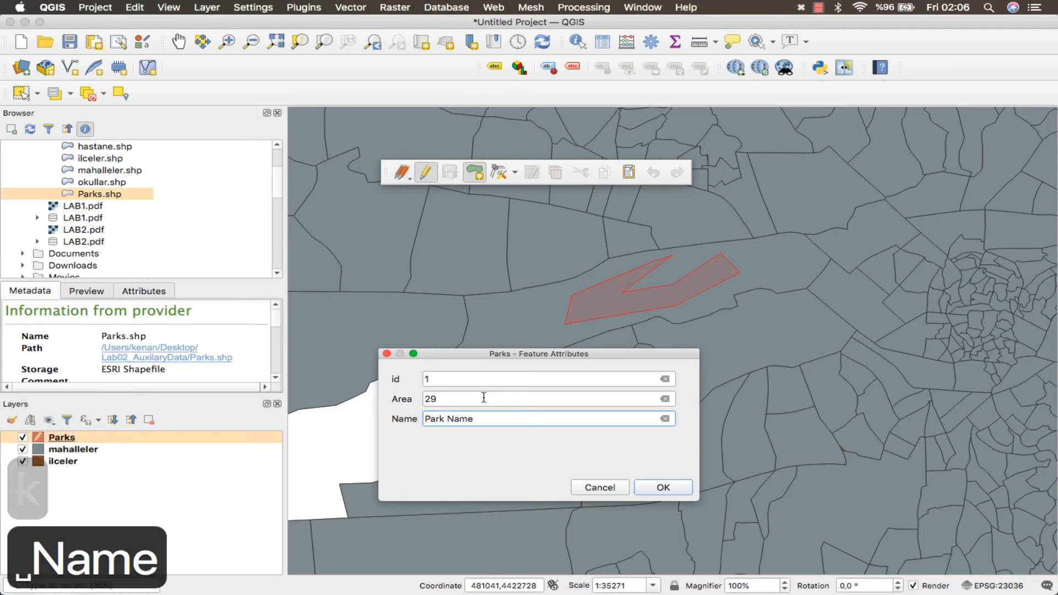
pyautogui.click(655, 487)
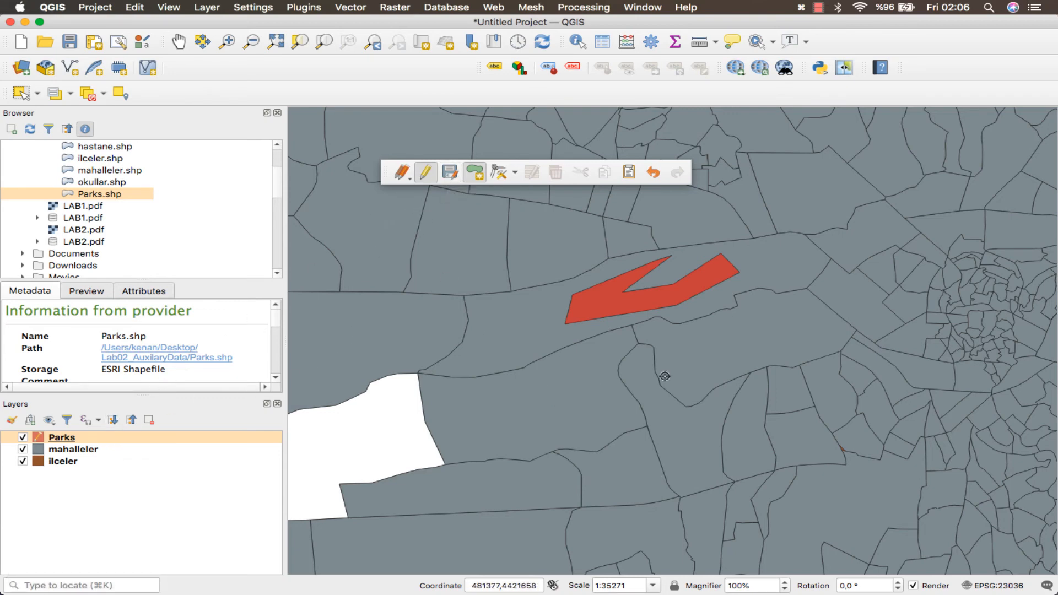
# - Digitize a second park polygon with a notch in its northern edge, in the neighbourhood northeast of the V-shaped park
pyautogui.moveTo(791, 331); pyautogui.dragTo(548, 389)
pyautogui.moveTo(618, 333); pyautogui.dragTo(653, 423)
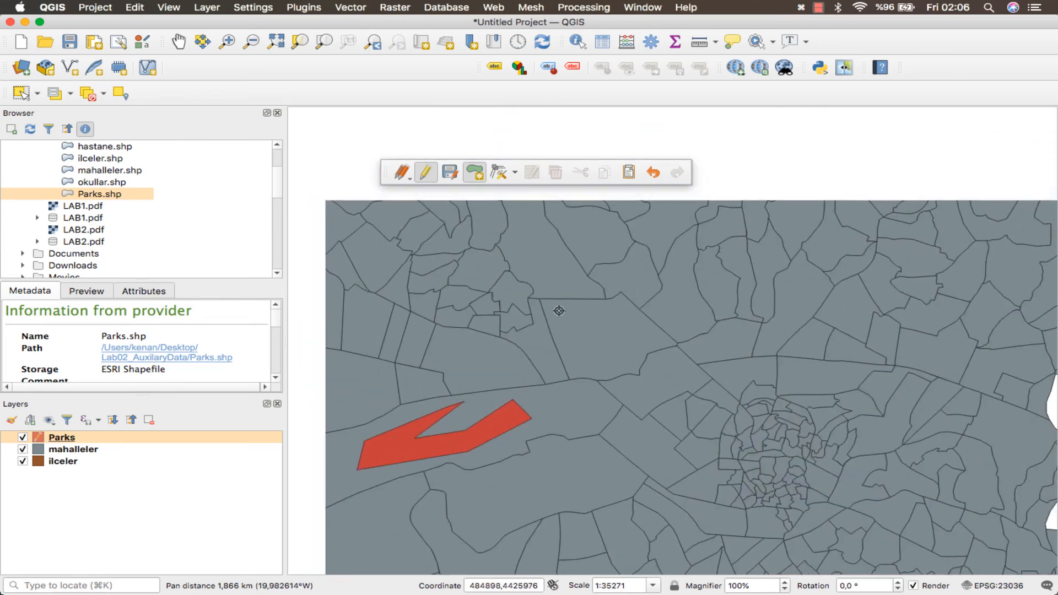
pyautogui.click(561, 308)
pyautogui.click(609, 368)
pyautogui.click(648, 346)
pyautogui.click(642, 322)
pyautogui.click(624, 307)
pyautogui.click(596, 324)
pyautogui.click(585, 349)
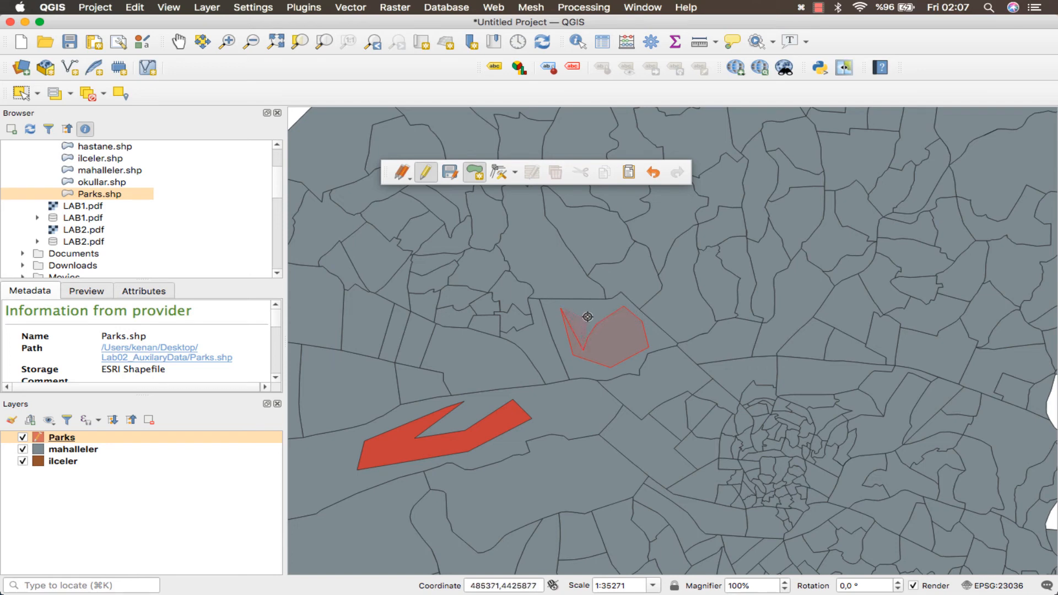
pyautogui.rightClick(579, 308)
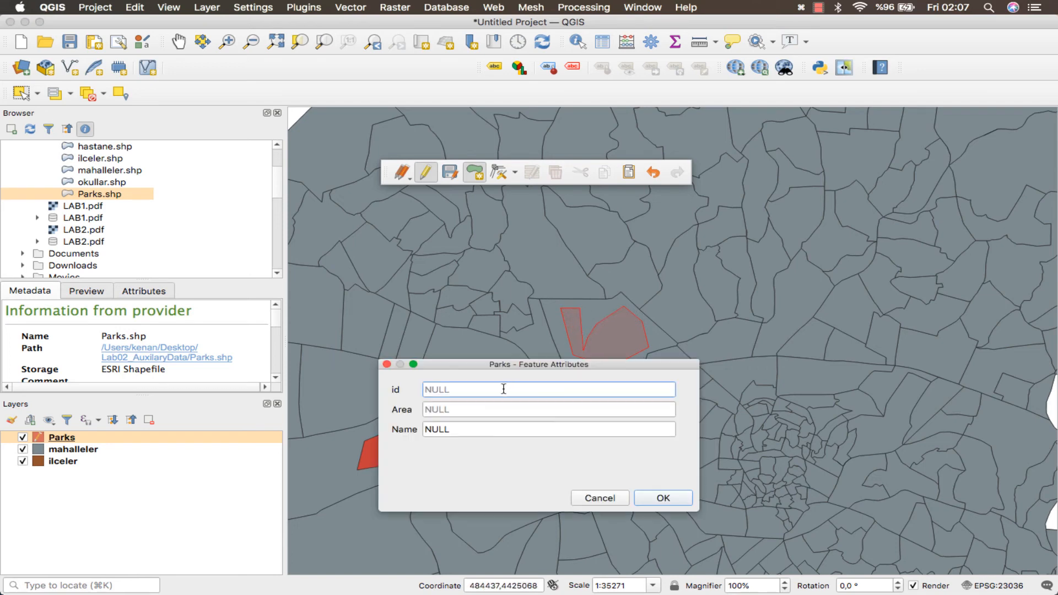
# - Save the second park's attributes with id 2, Area 50 and Name "Yenimahalle"
pyautogui.write('2')
pyautogui.press('Tab')
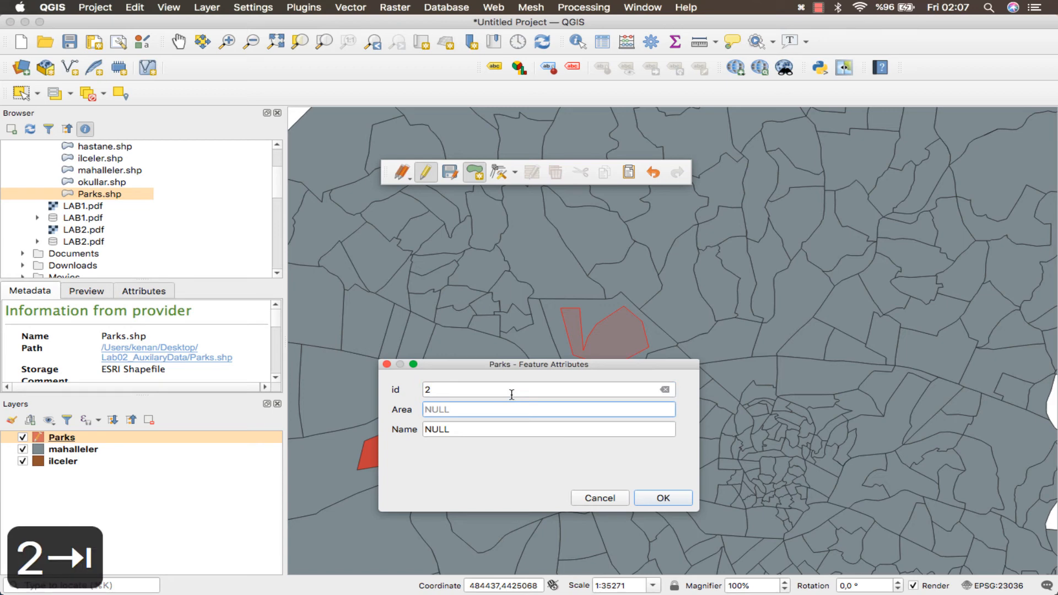
pyautogui.write('50')
pyautogui.press('Tab')
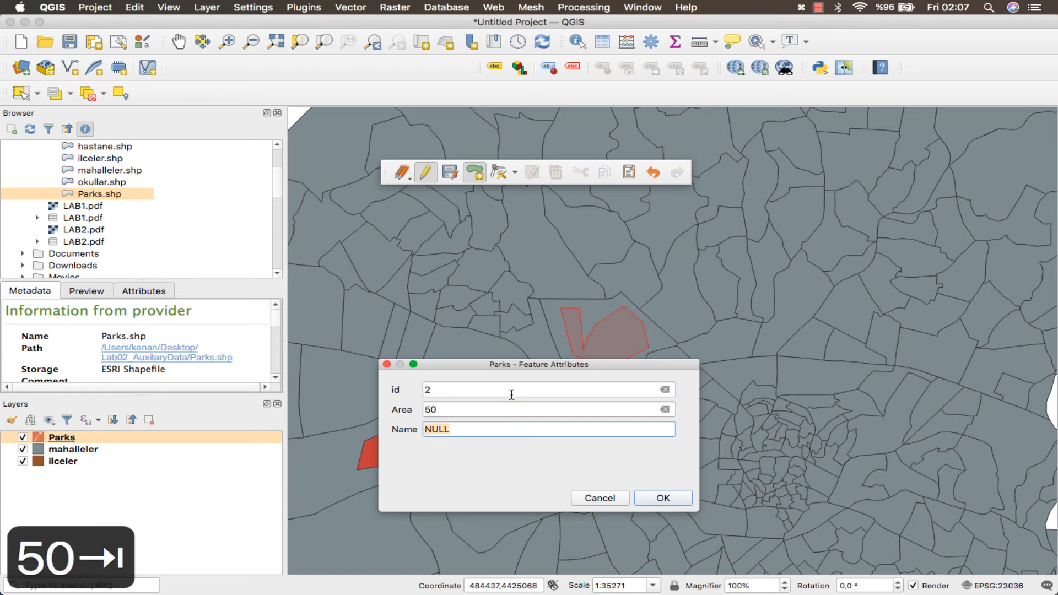
pyautogui.write('Yenimahal')
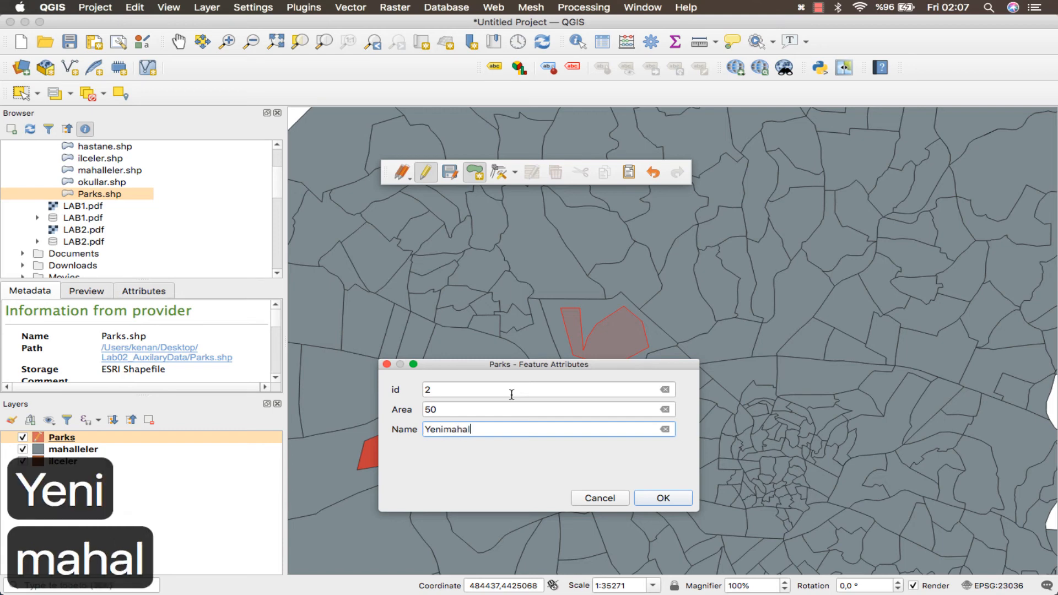
pyautogui.write('le')
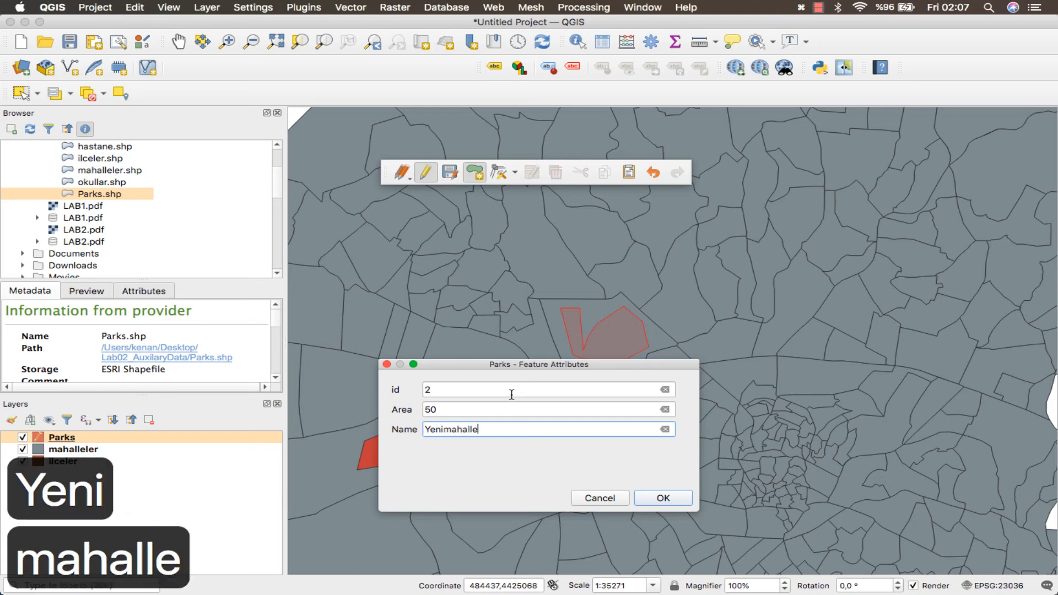
pyautogui.click(665, 498)
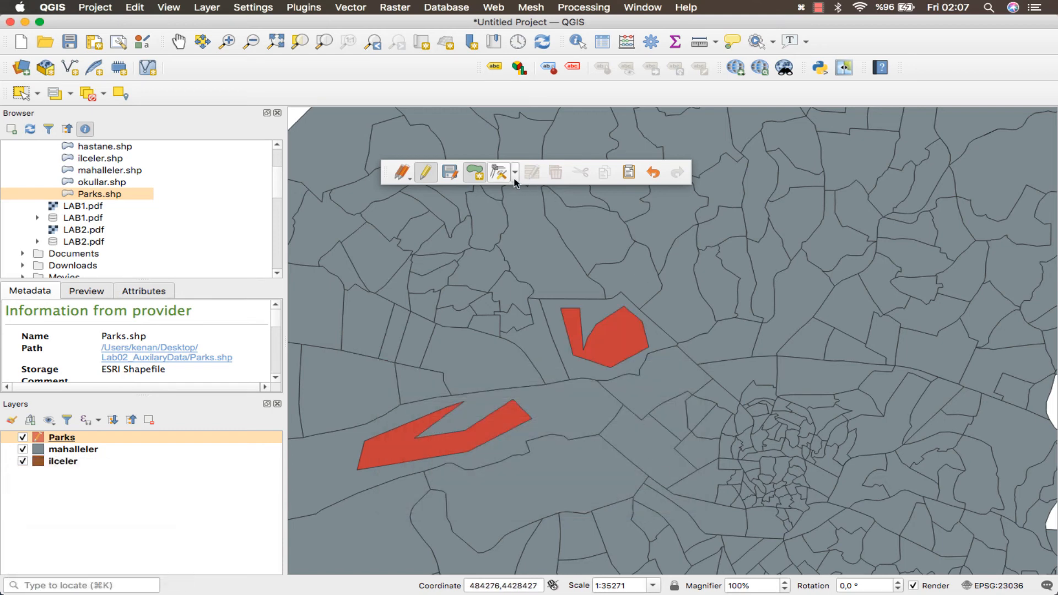
# - Narrow the notch in the second park with the Vertex Tool by moving its eastern vertex north and adding another vertex beside it
pyautogui.click(500, 173)
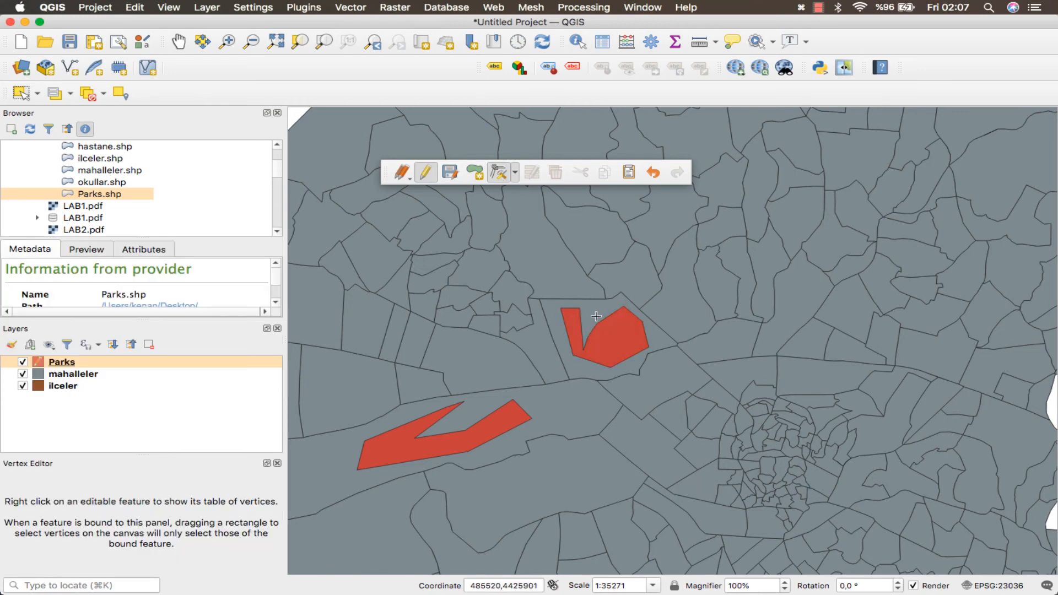
pyautogui.moveTo(600, 325)
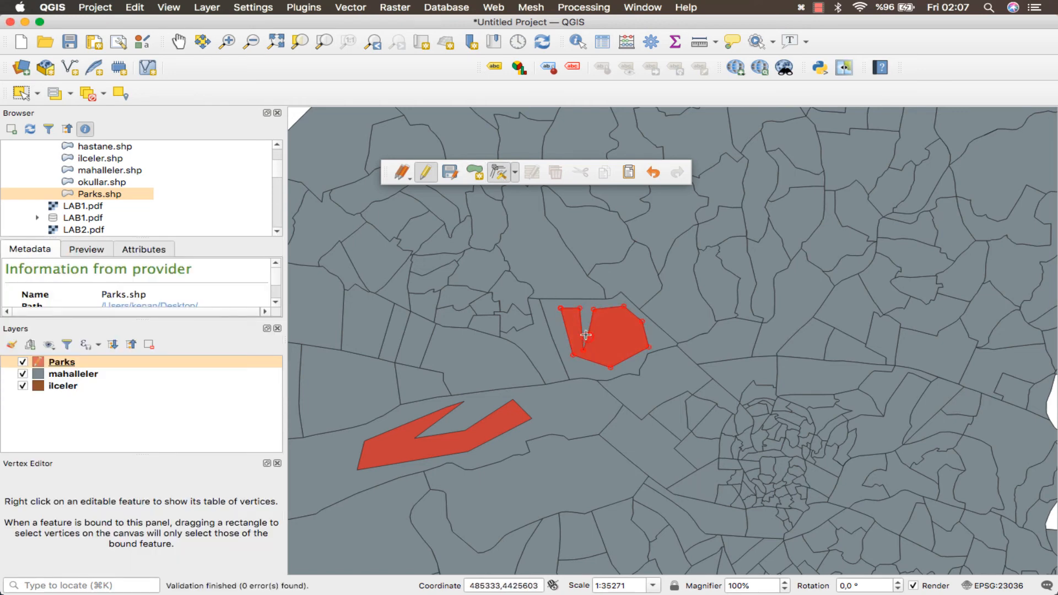
pyautogui.click(584, 300)
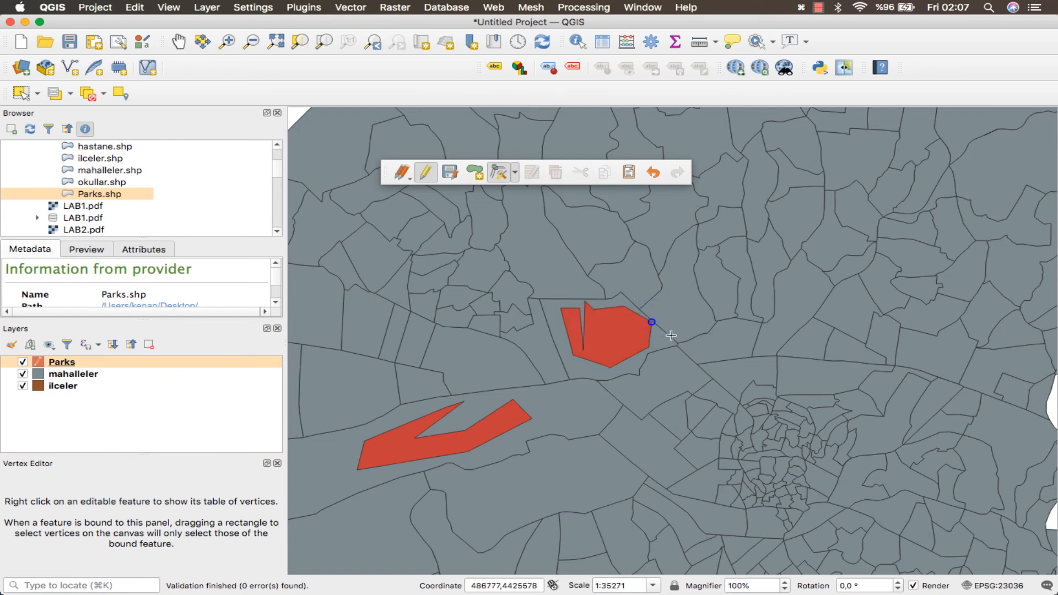
# - Replace two vertices on the second park's eastern side with two new ones and save the Parks layer edits
pyautogui.press('BackSpace')
pyautogui.press('BackSpace')
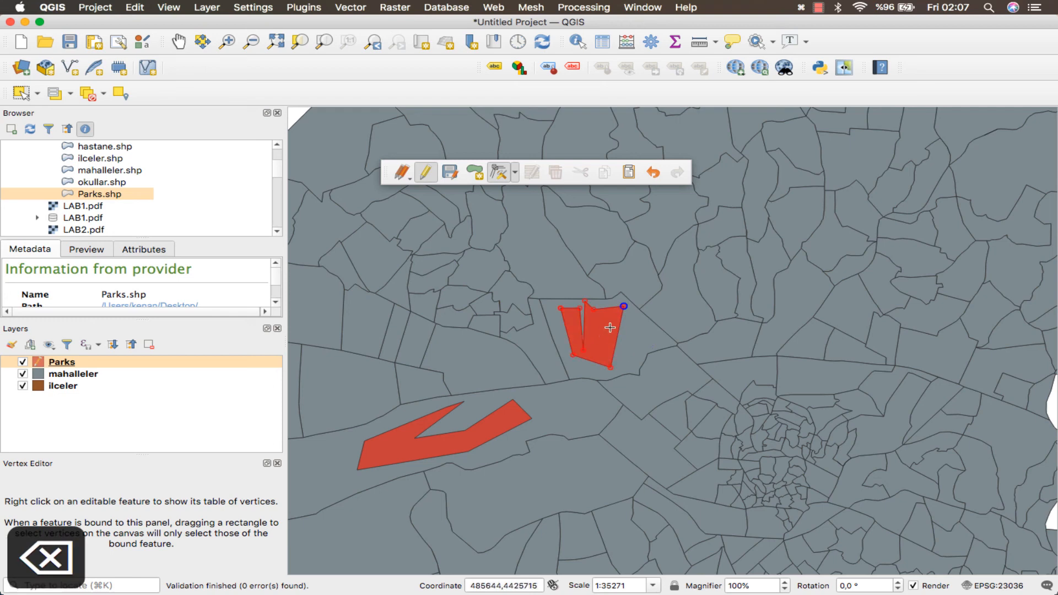
pyautogui.moveTo(617, 336); pyautogui.dragTo(644, 344)
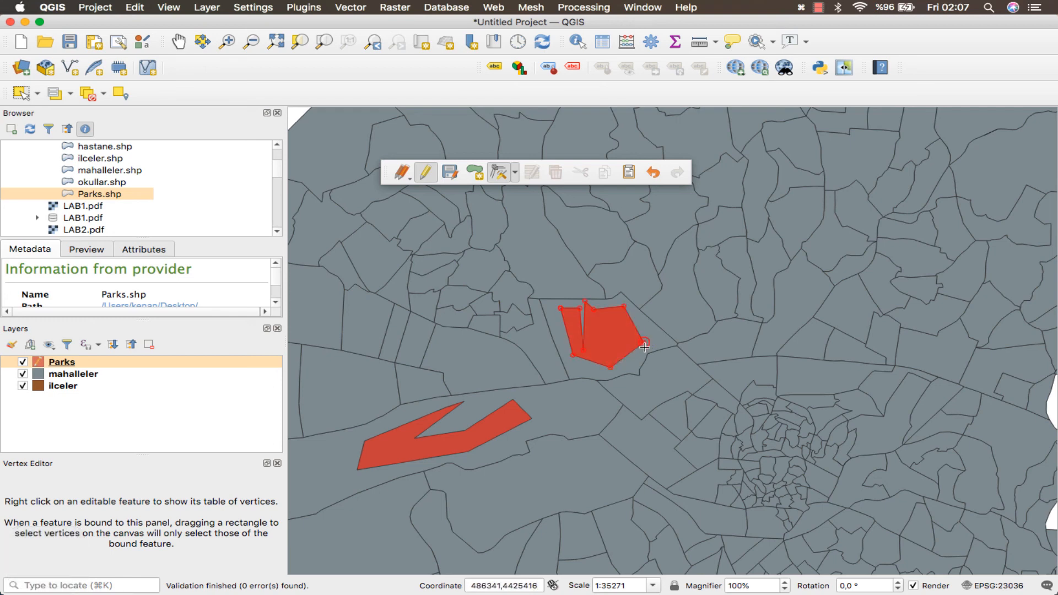
pyautogui.click(634, 363)
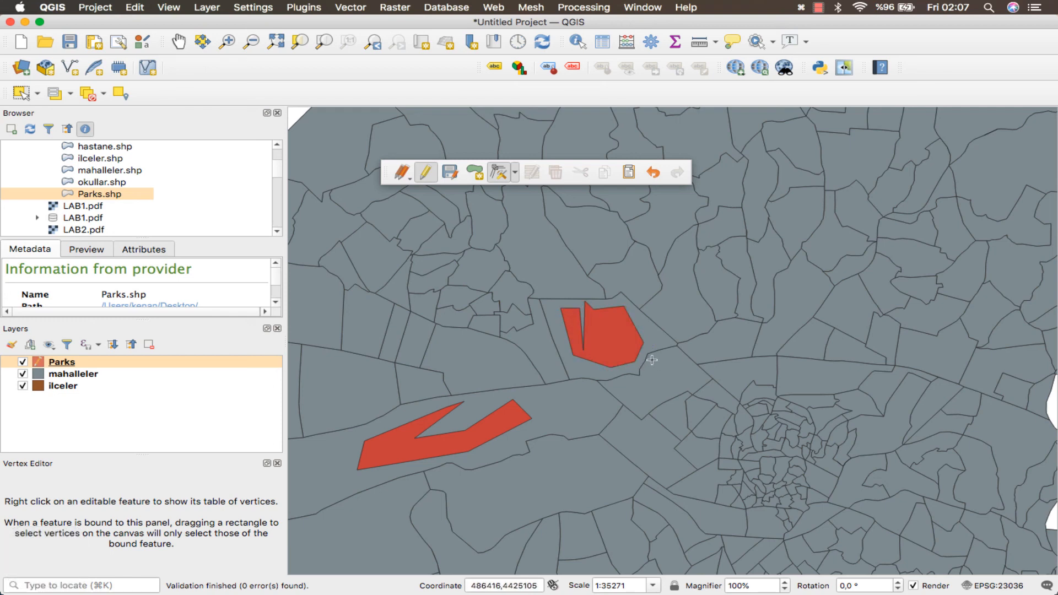
pyautogui.click(450, 176)
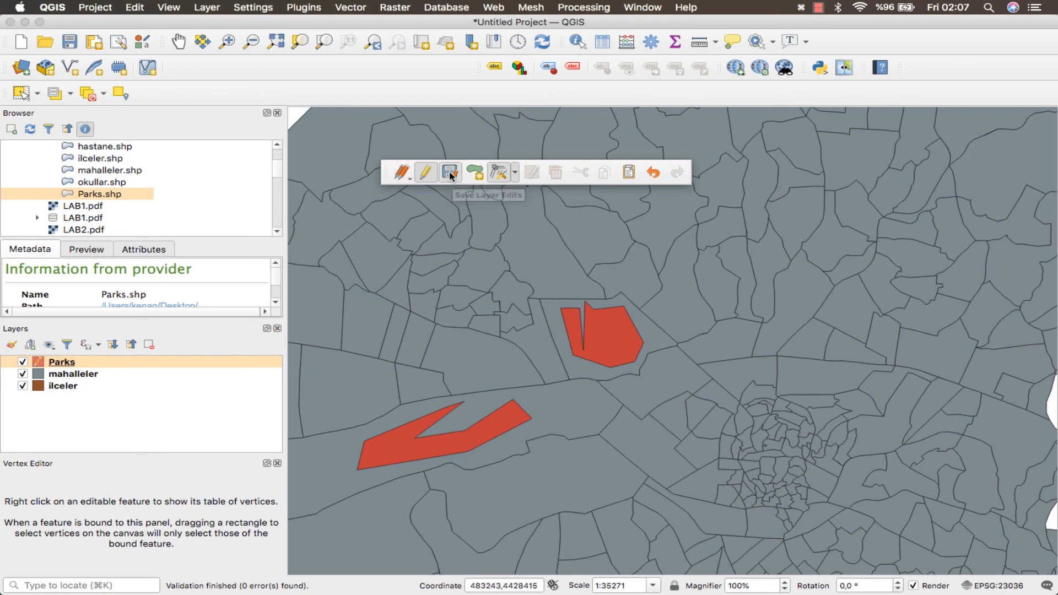
# - Zoom the map to the extent of the Parks layer, followed by the full extent of the mahalleler layer
pyautogui.click(148, 387)
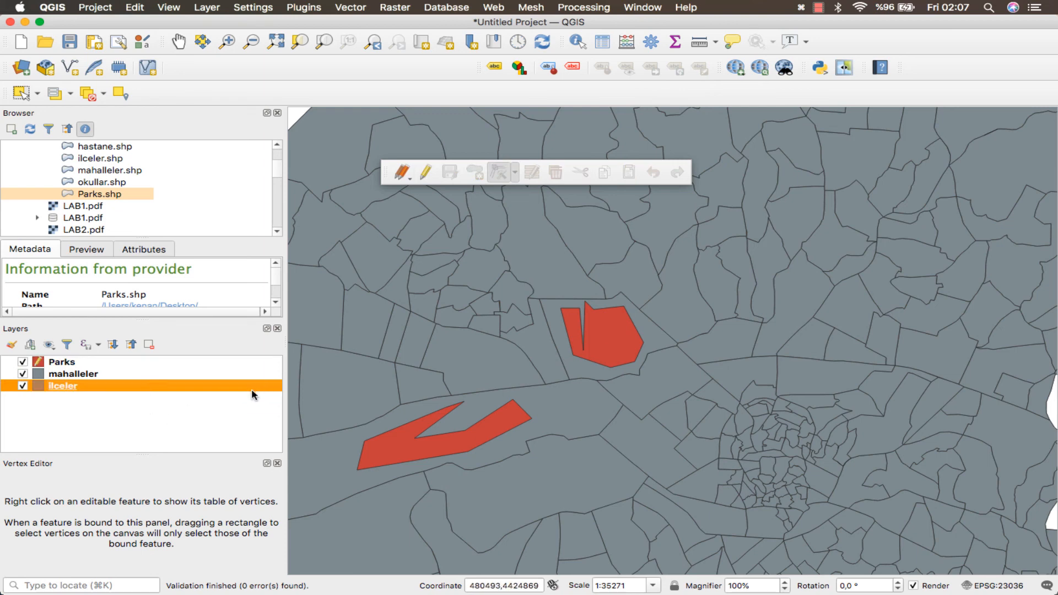
pyautogui.rightClick(97, 362)
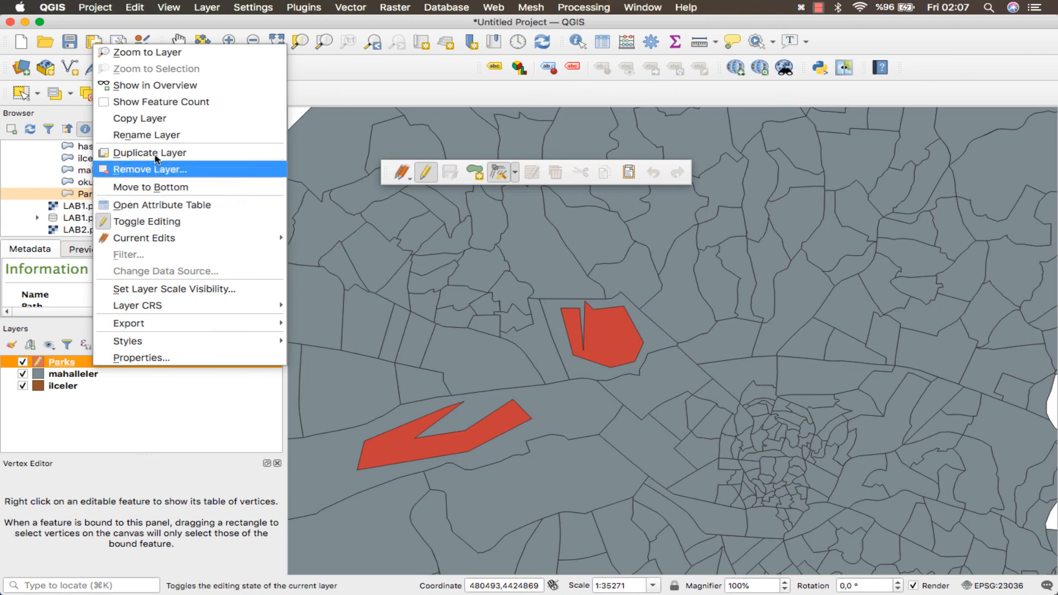
pyautogui.click(132, 18)
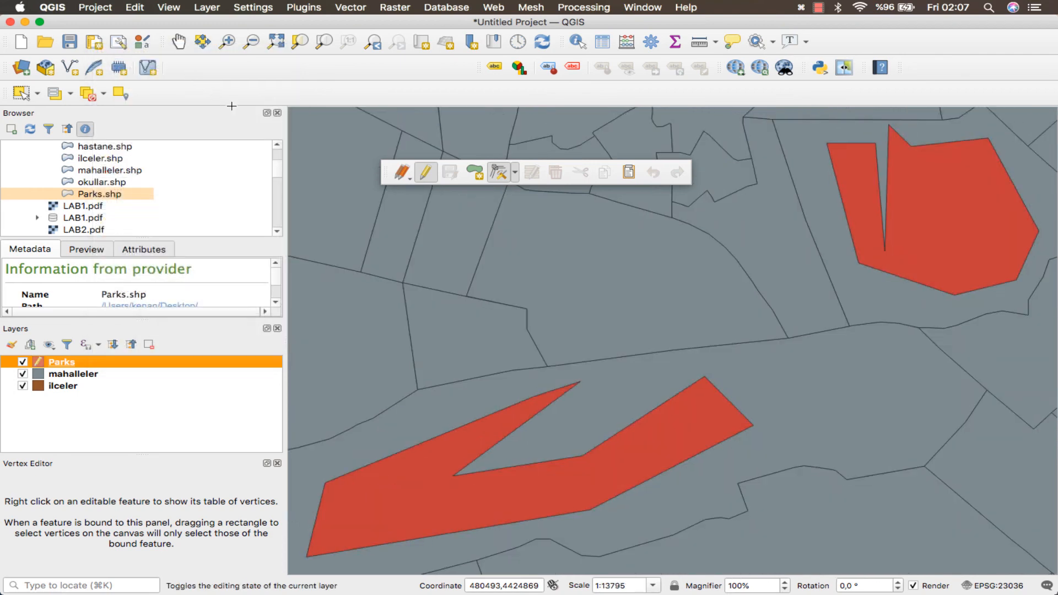
pyautogui.rightClick(78, 379)
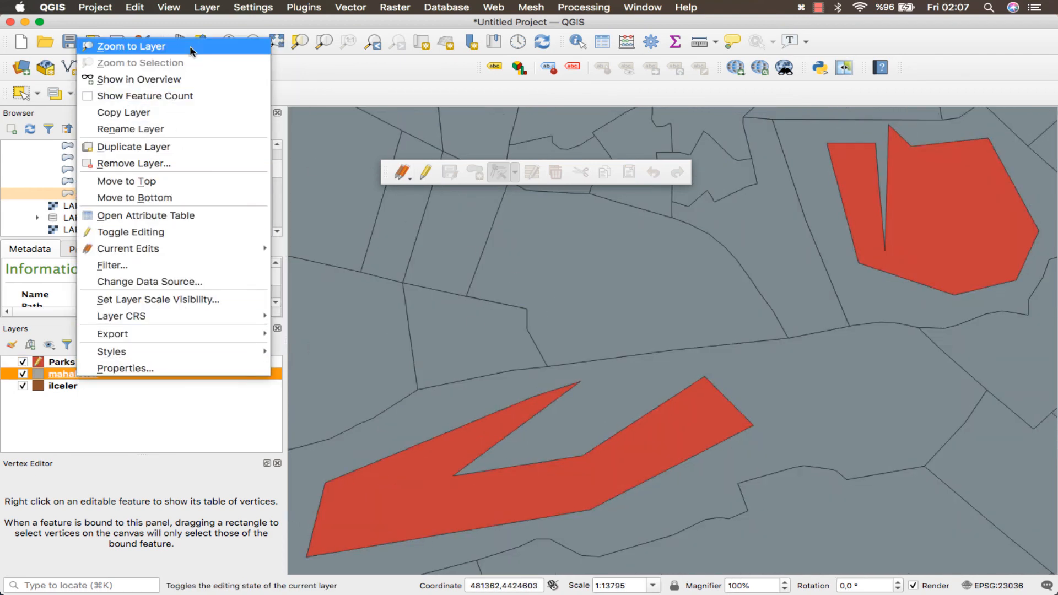
pyautogui.click(135, 43)
pyautogui.moveTo(770, 285); pyautogui.dragTo(653, 321)
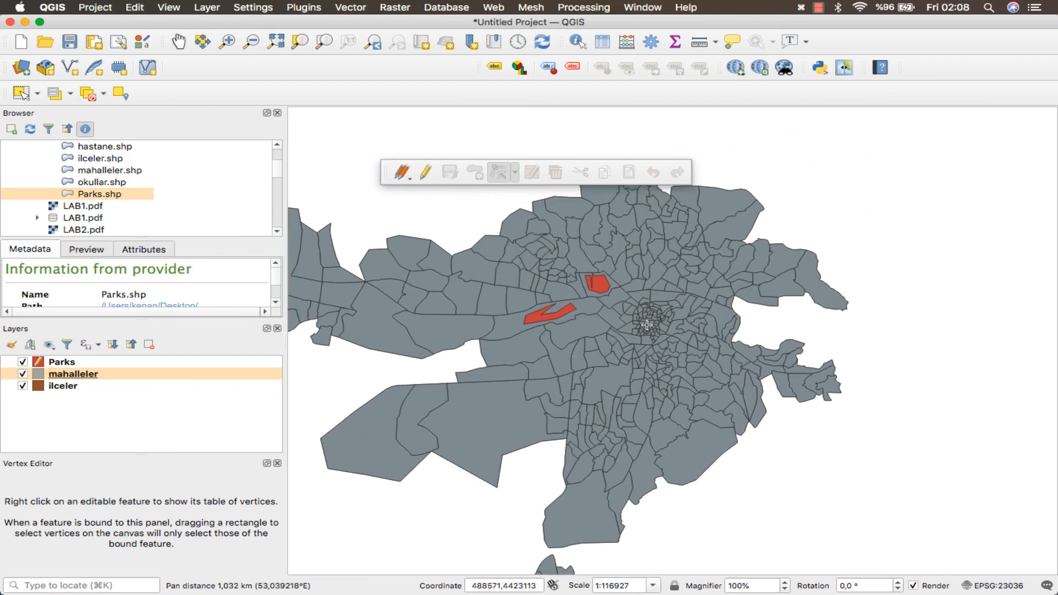
# - Open the Parks attribute table and move its window clear of the digitizing toolbar to check the records
pyautogui.rightClick(114, 362)
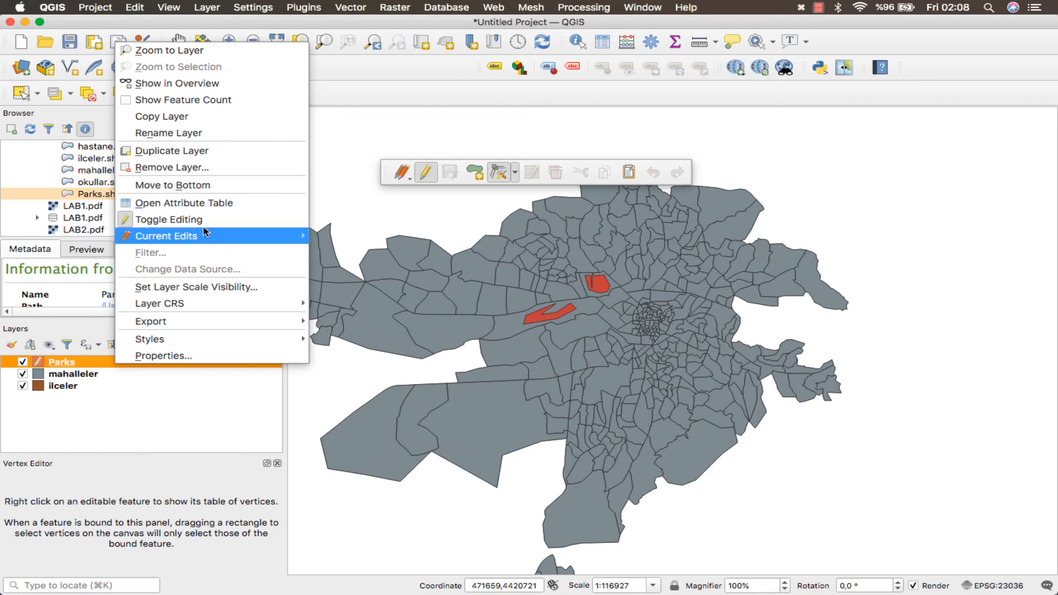
pyautogui.click(210, 203)
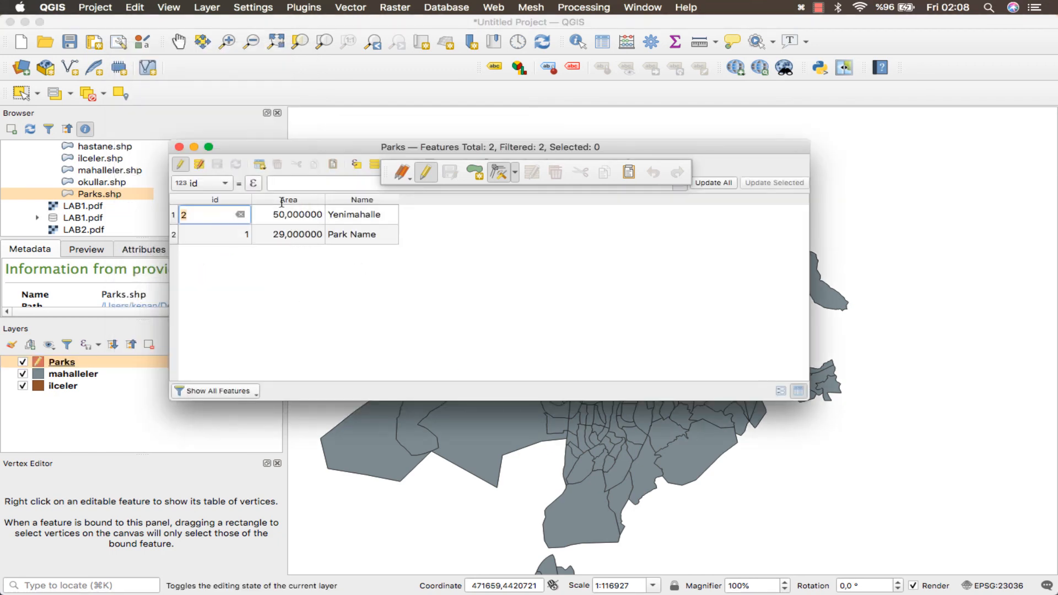
pyautogui.moveTo(315, 147); pyautogui.dragTo(643, 272)
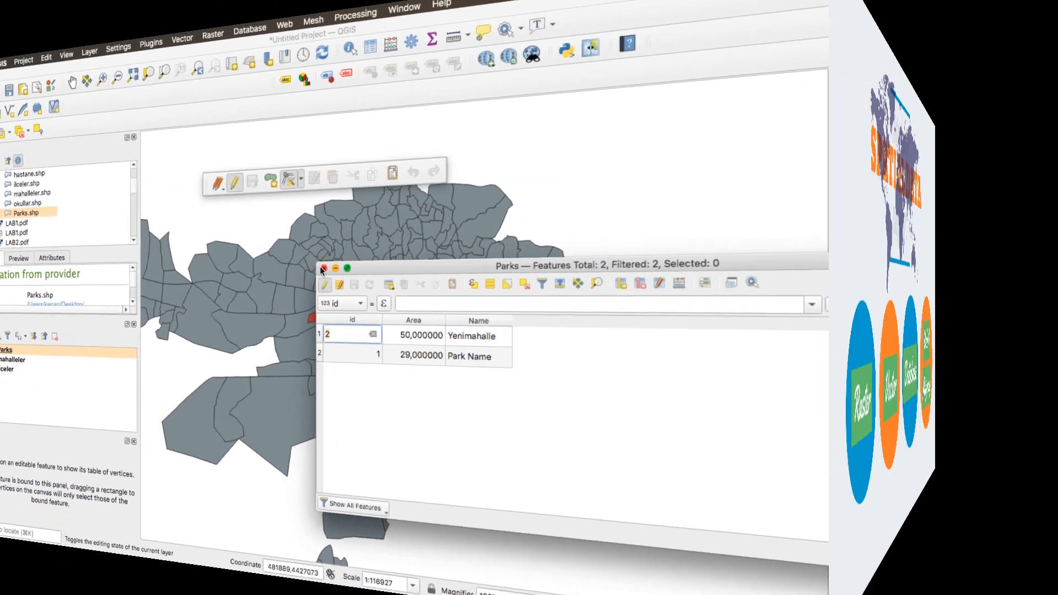